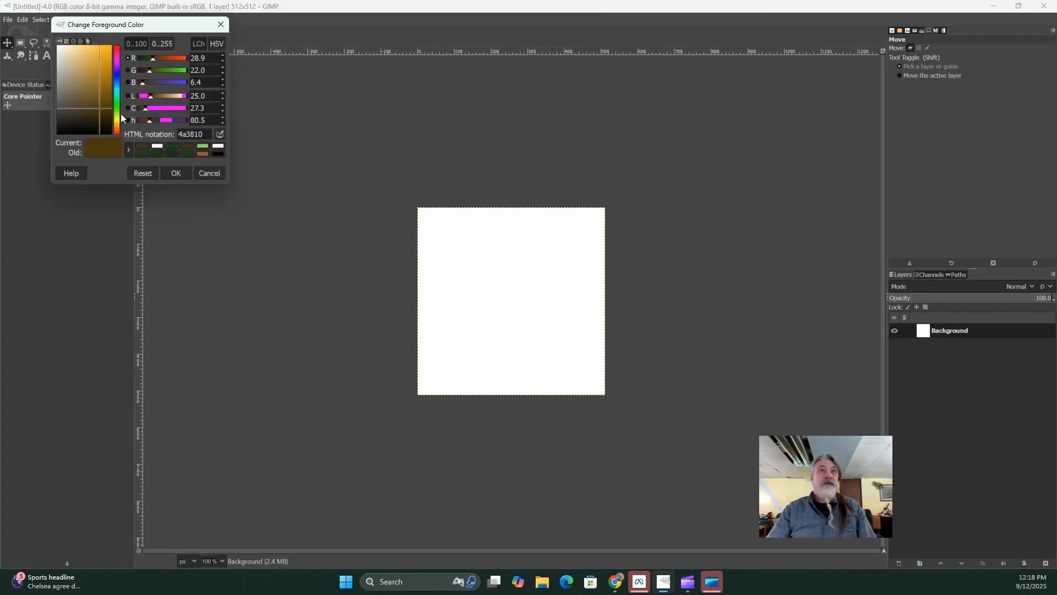
Set the foreground color to dark green 184f0f and bucket-fill the white Background layer with it.
left_click(173, 147)
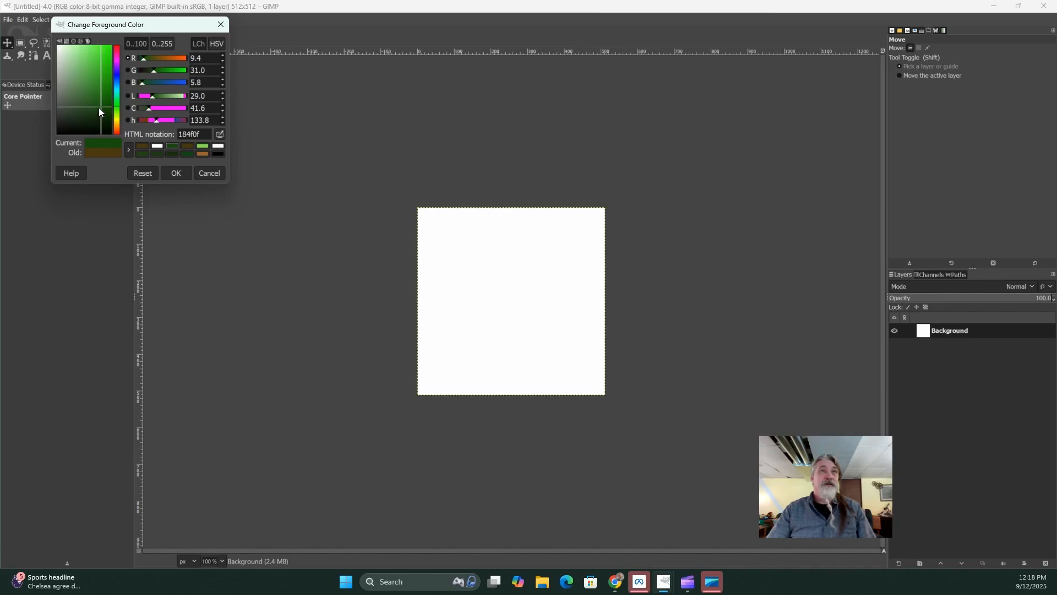
left_click(178, 172)
left_click(96, 45)
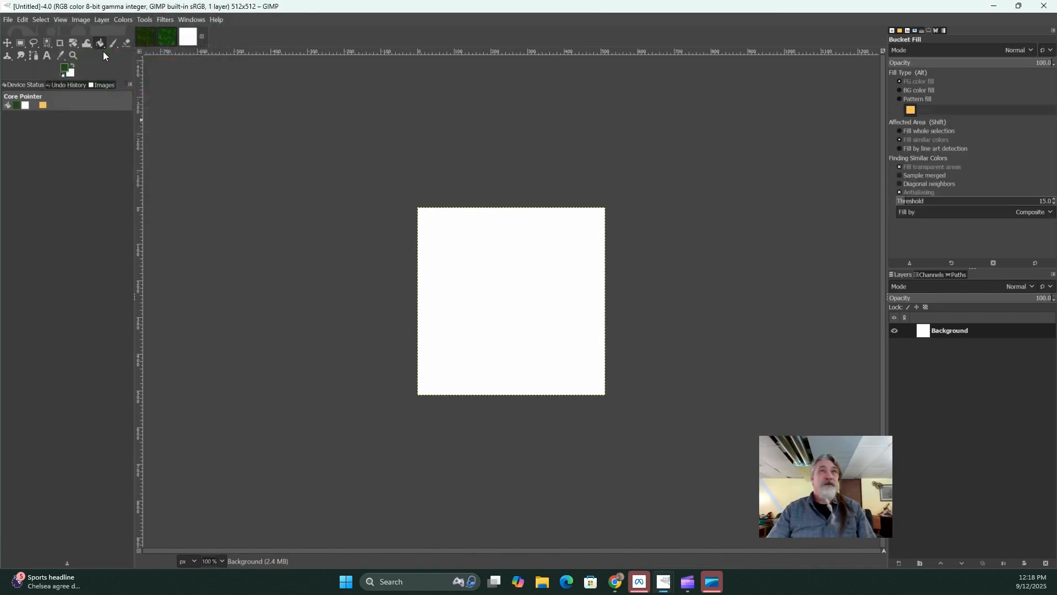
left_click(507, 292)
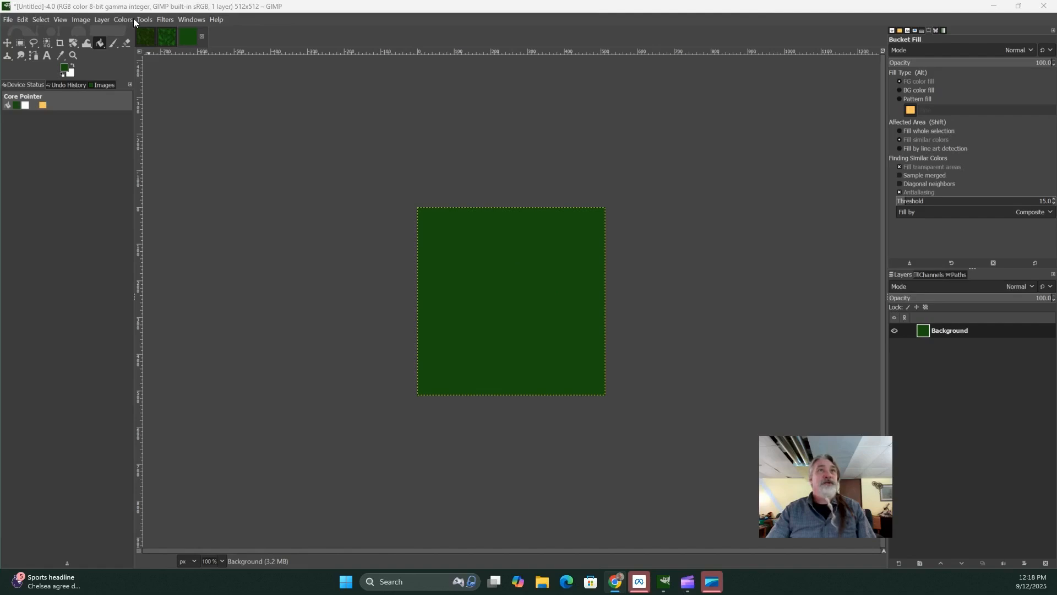
Apply HSV Noise to the Background layer with hue 5.74, saturation 0.487 and value 0.939.
left_click(167, 21)
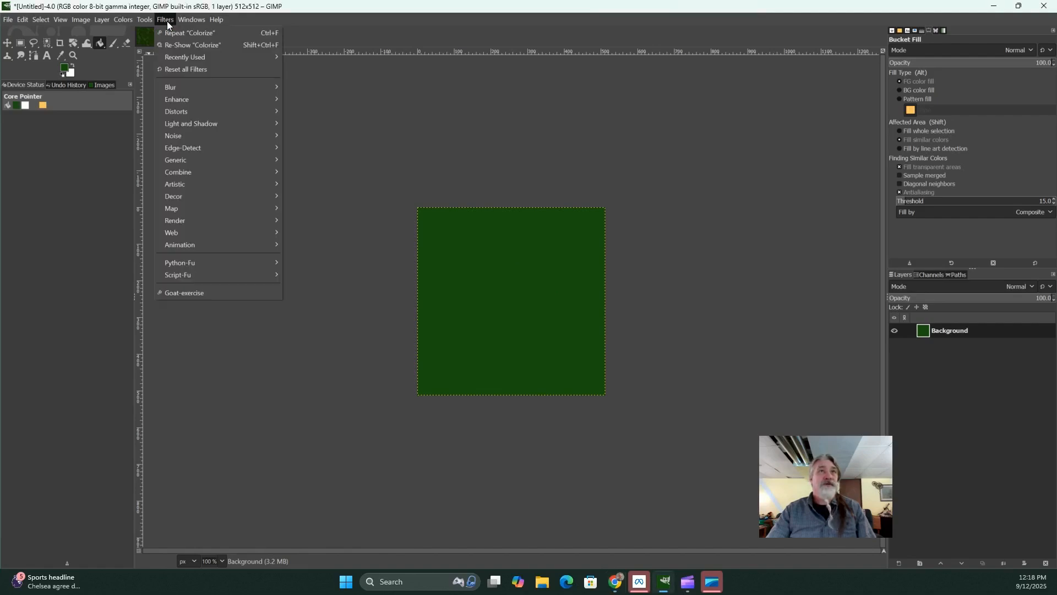
mouse_move(176, 138)
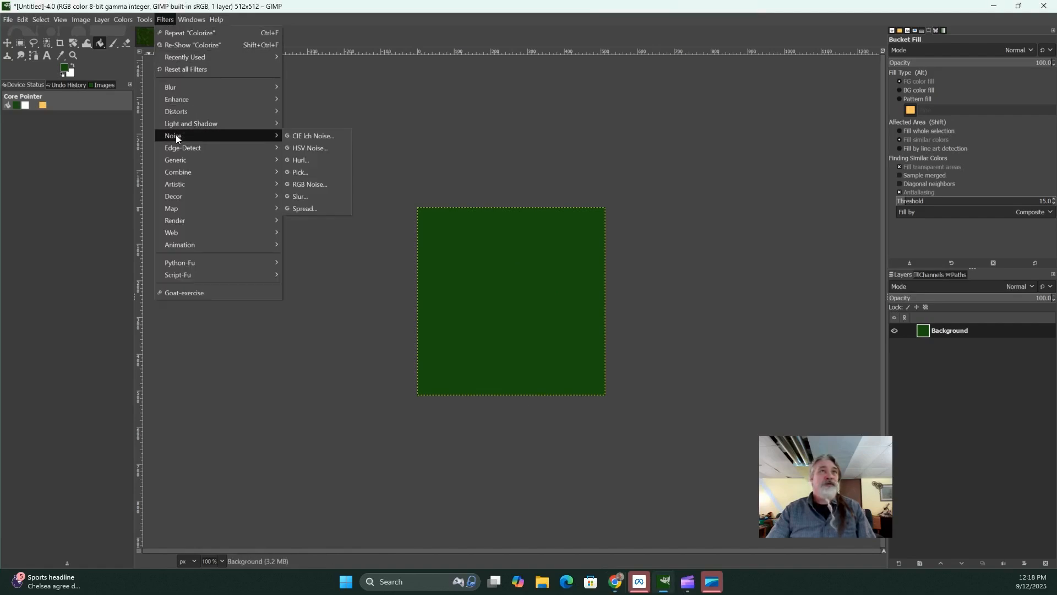
left_click(300, 148)
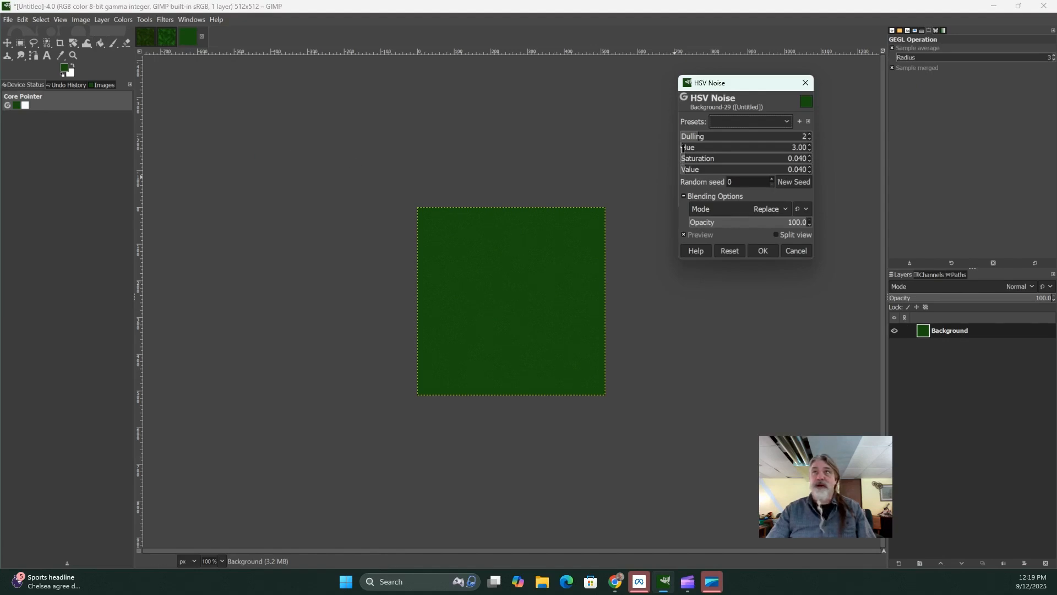
left_click_drag(683, 149, 740, 162)
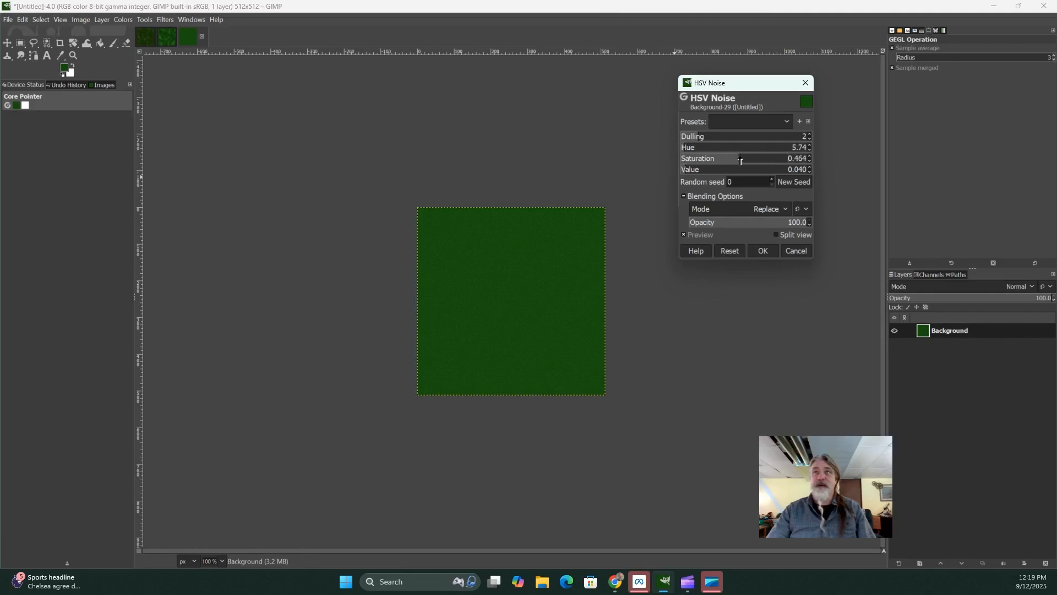
left_click_drag(741, 162, 742, 161)
left_click_drag(684, 171, 799, 171)
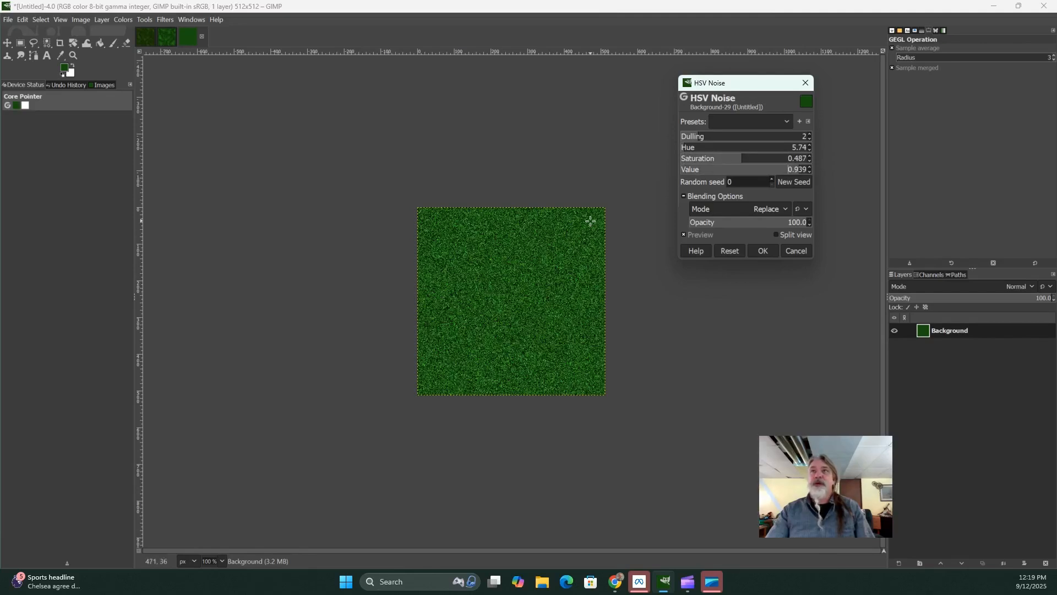
left_click(763, 252)
Create a new 512 by 512 px layer named bumpMap, filled with the foreground color.
right_click(984, 401)
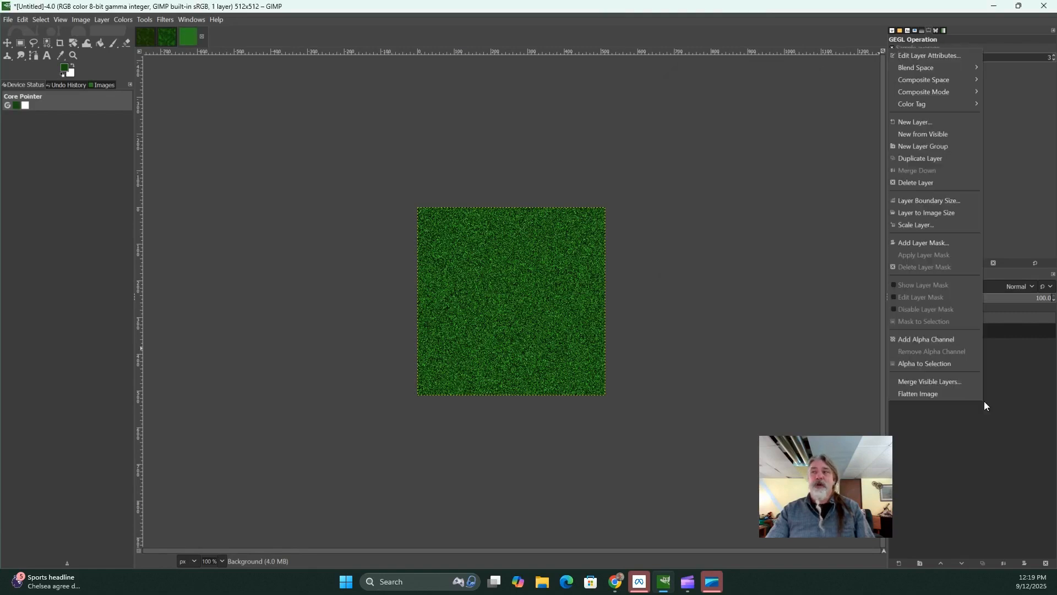
left_click(916, 121)
left_click(899, 220)
left_click(892, 233)
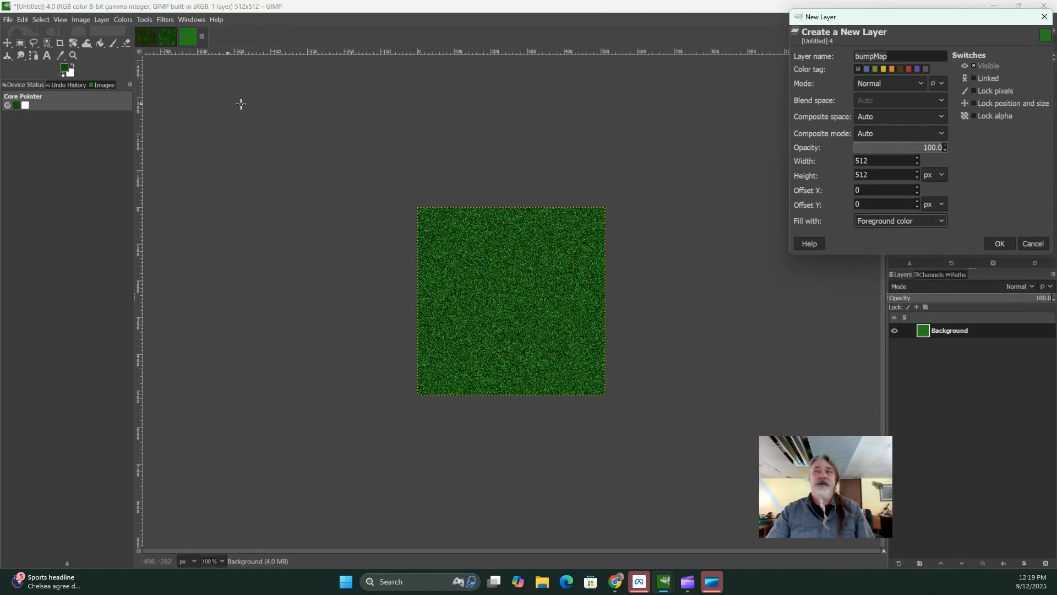
left_click(1001, 244)
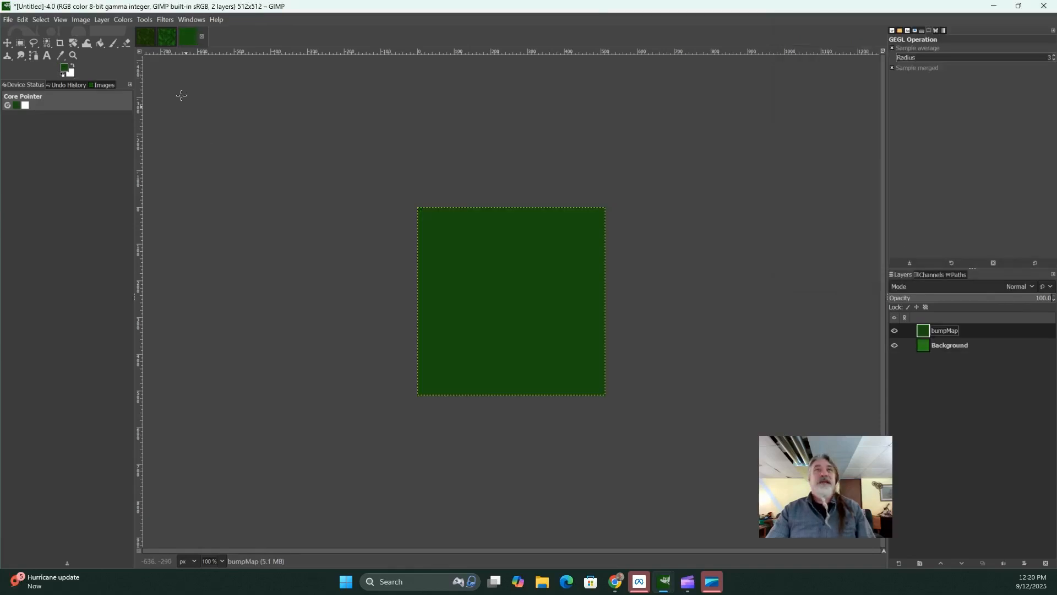
Render Solid Noise on the bumpMap layer with Turbulent enabled and a detail level of 8.
left_click(163, 18)
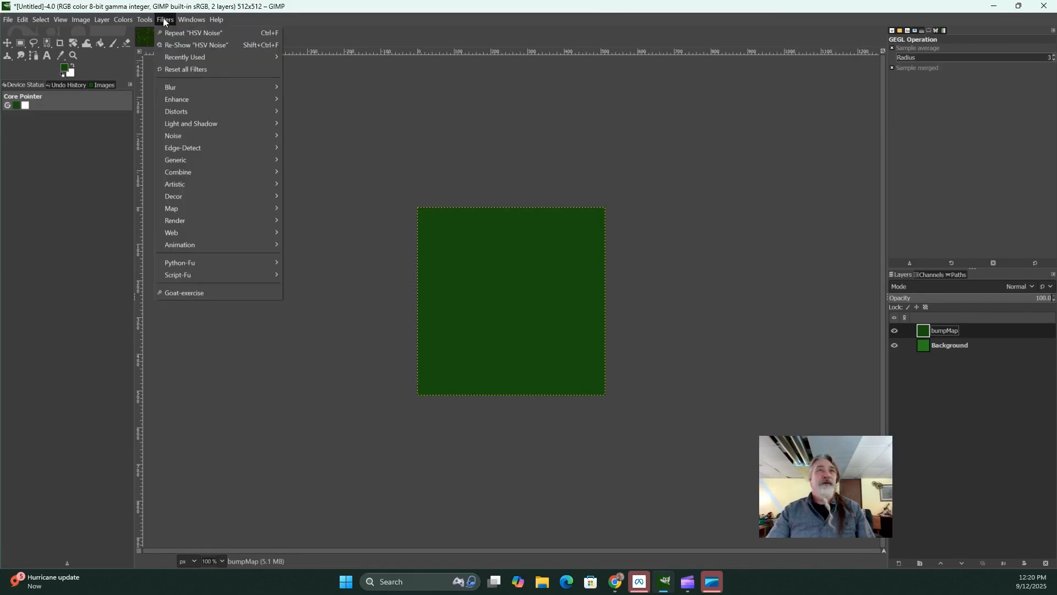
mouse_move(185, 133)
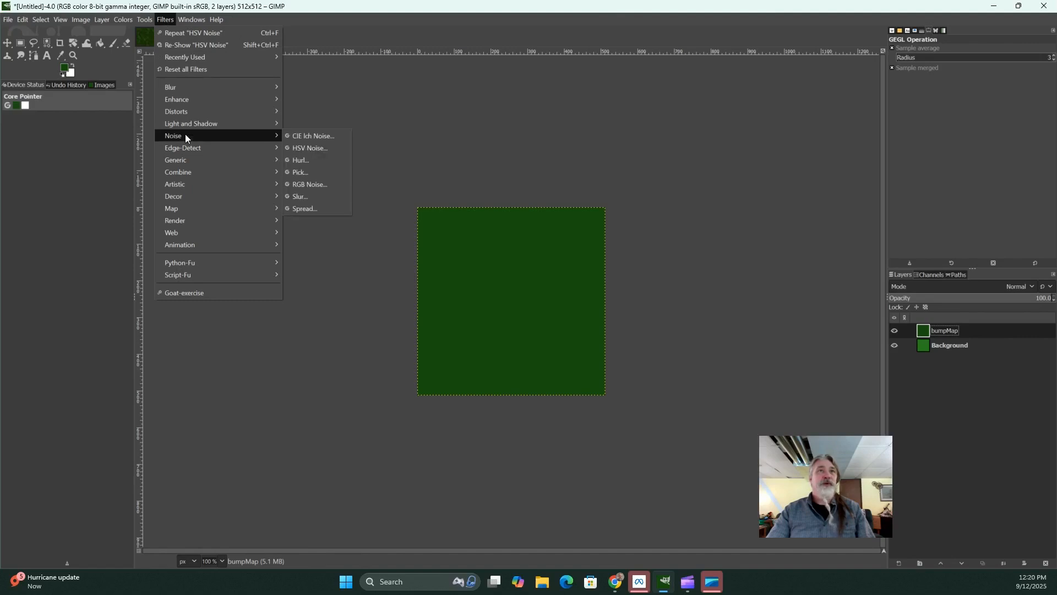
mouse_move(203, 225)
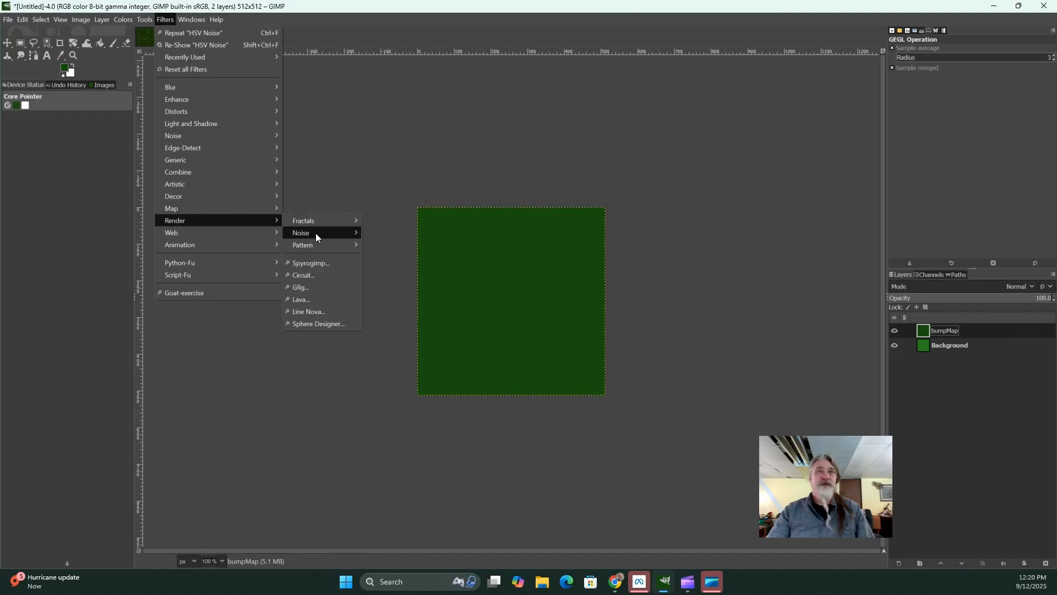
mouse_move(316, 233)
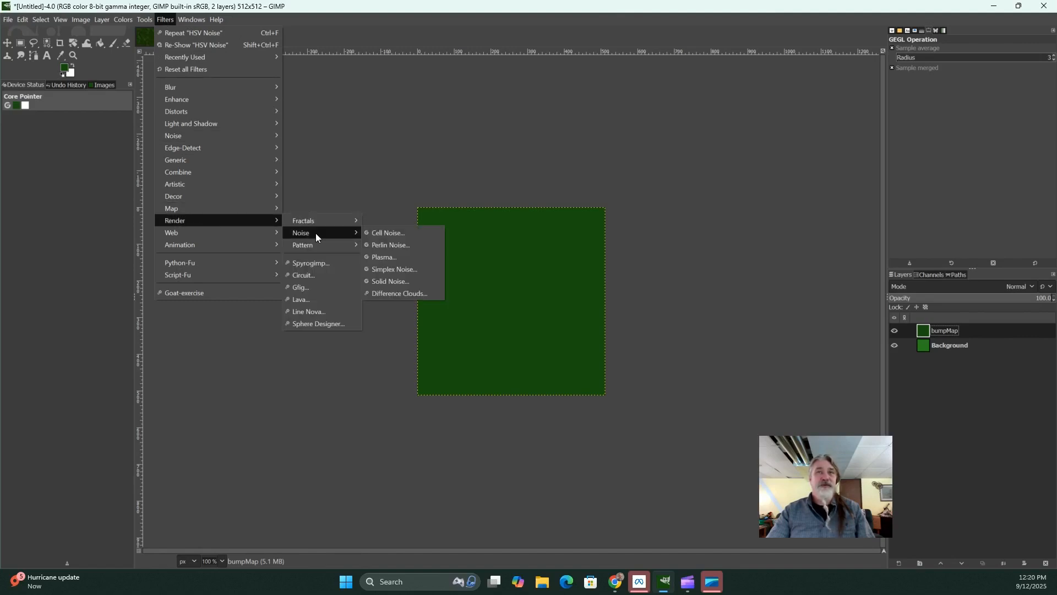
left_click(396, 283)
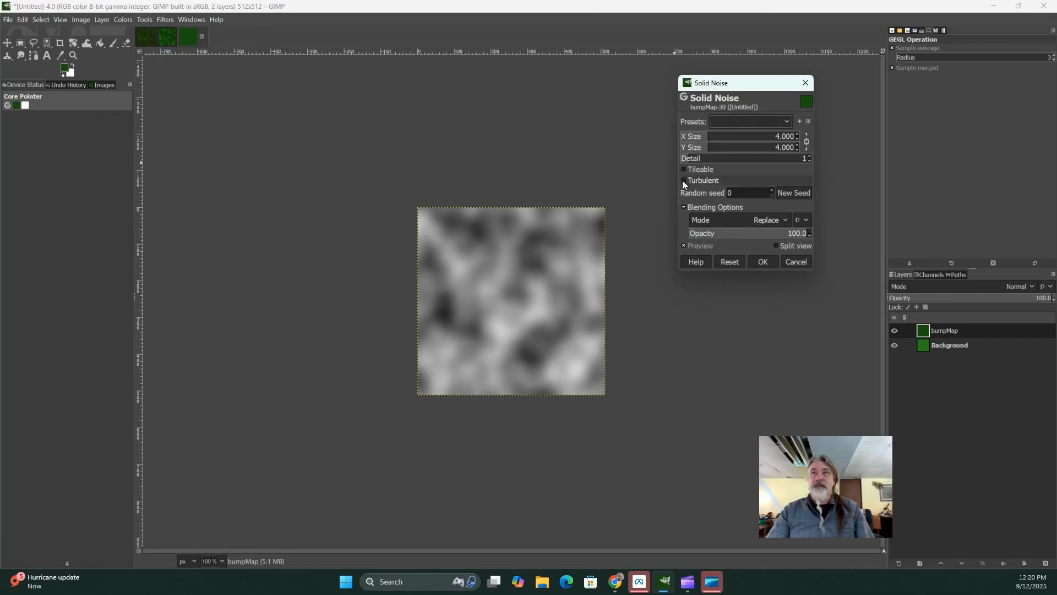
left_click(683, 180)
left_click(690, 161)
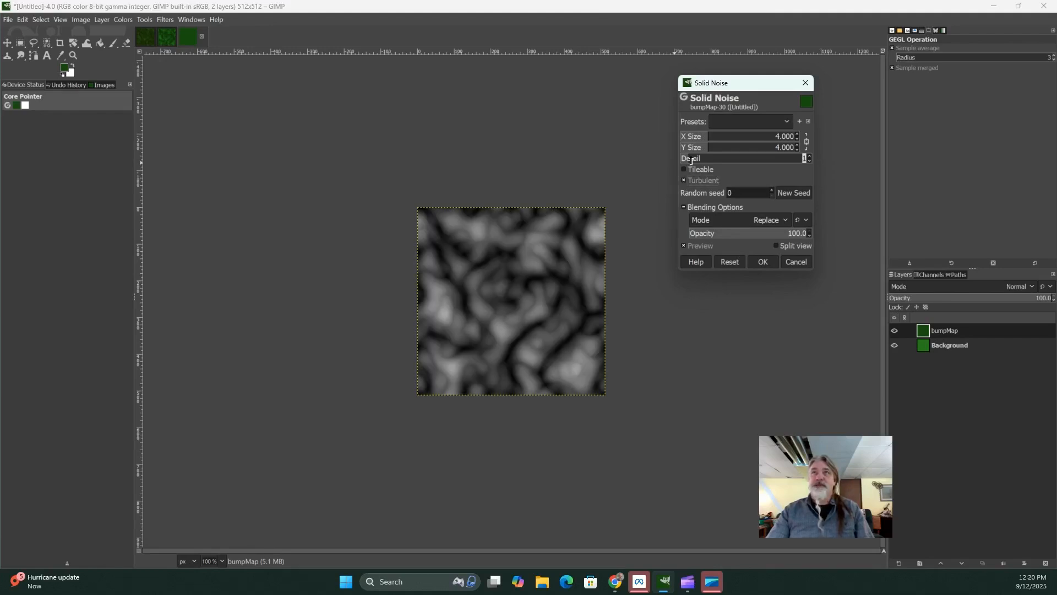
type("8")
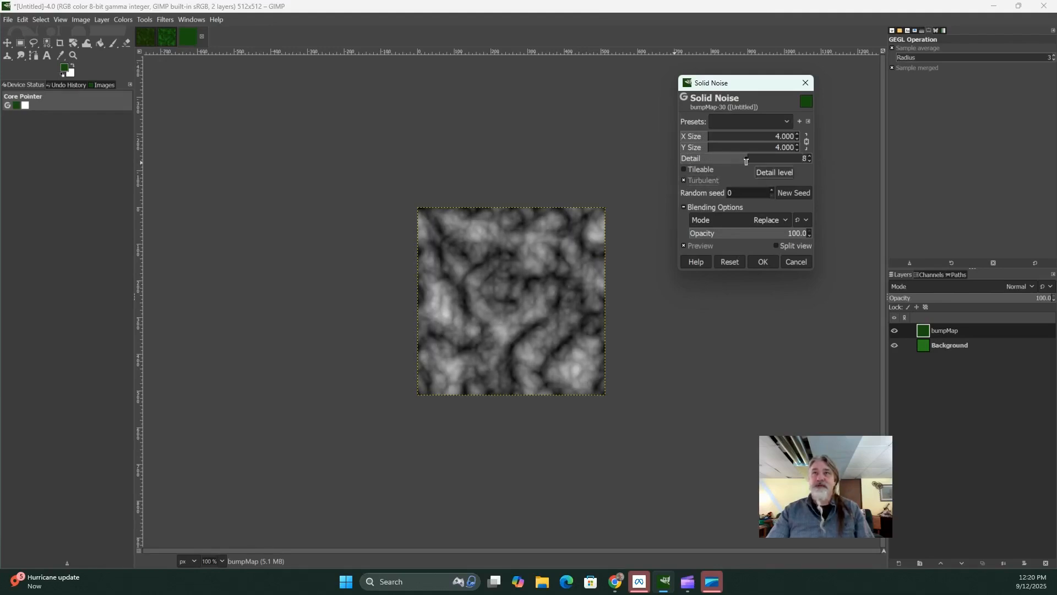
Blend the solid noise in Overlay mode, apply it, and lower the bumpMap layer's opacity to 85.8.
left_click(784, 221)
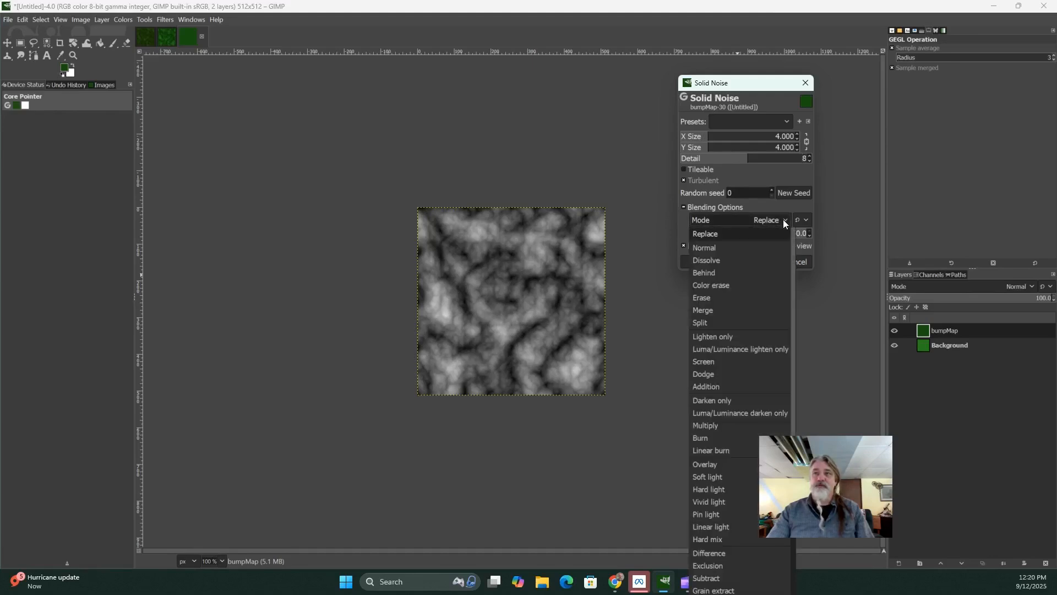
left_click(705, 464)
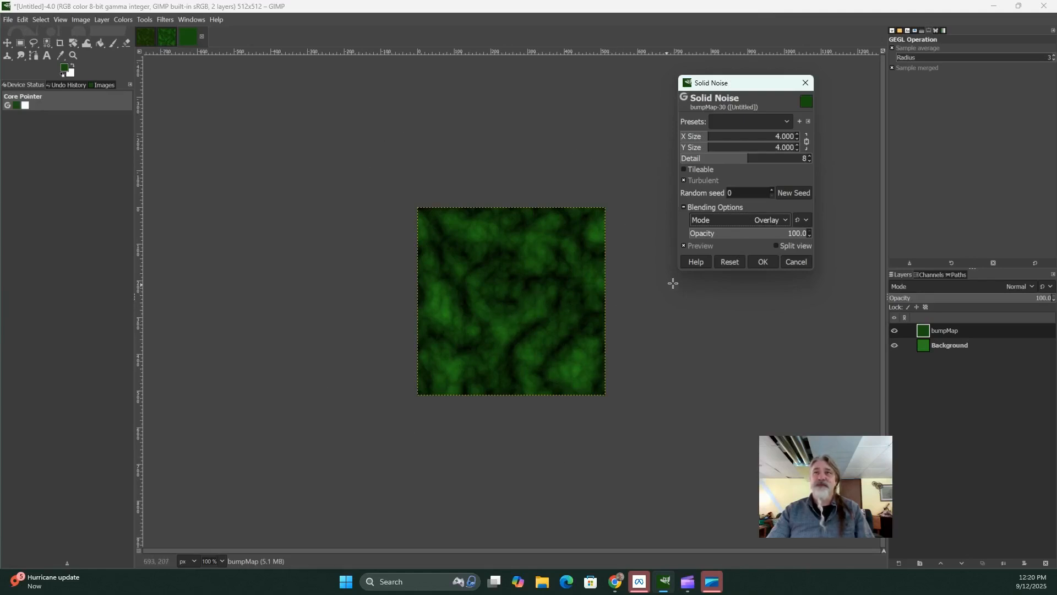
left_click(772, 260)
left_click_drag(1047, 299, 1044, 301)
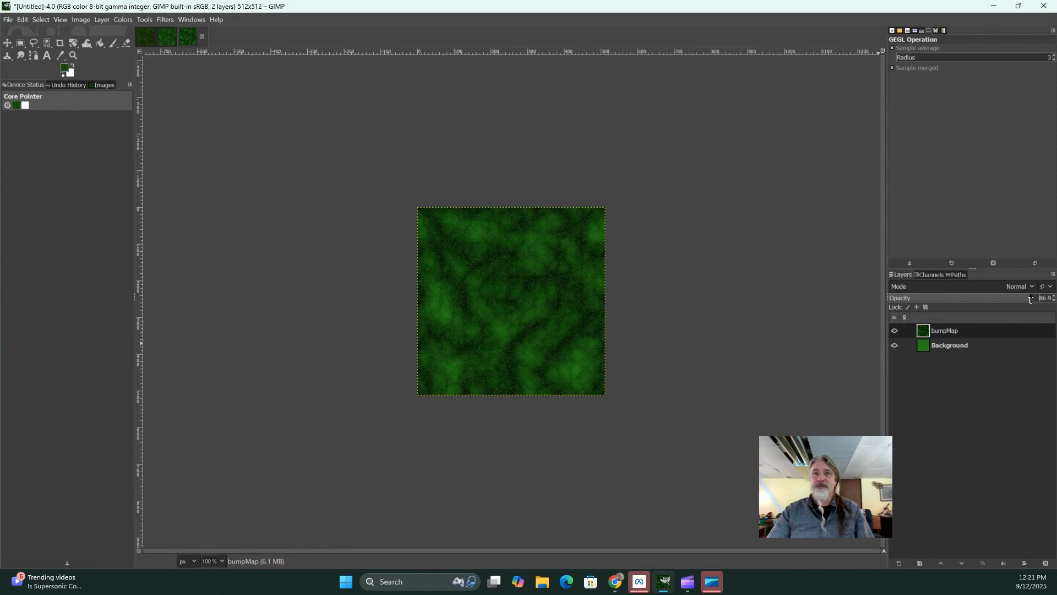
left_click_drag(1032, 300, 1031, 300)
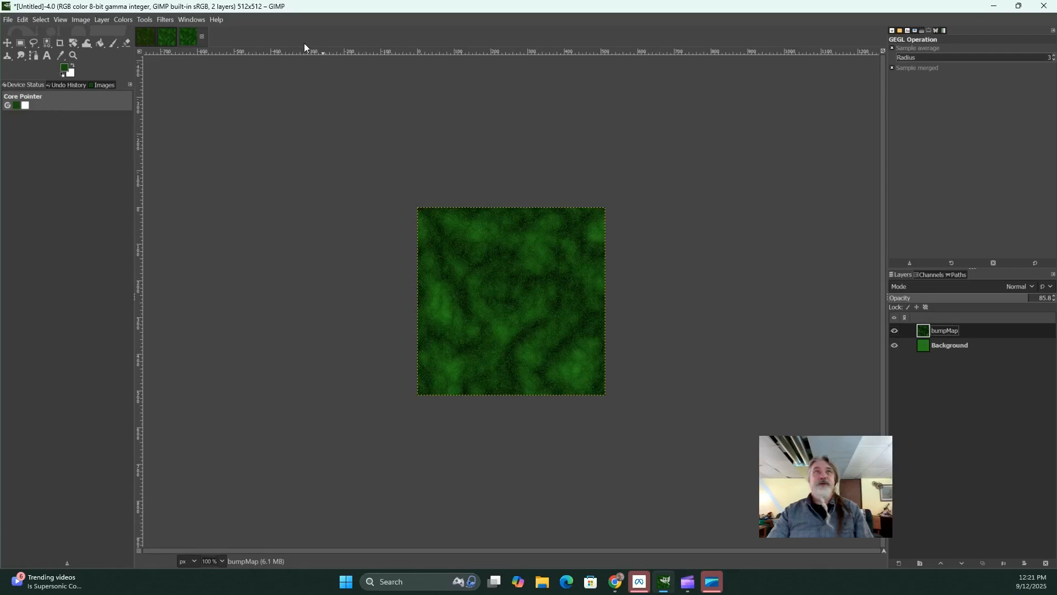
Apply the Spread noise filter to the bumpMap layer with equal, linked horizontal and vertical amounts.
left_click(164, 21)
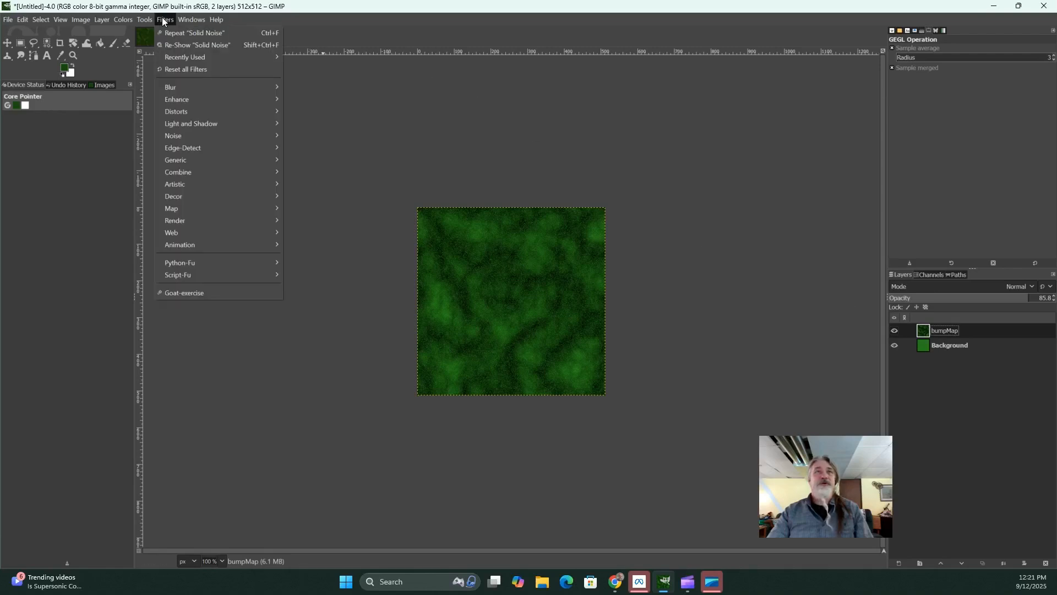
mouse_move(198, 137)
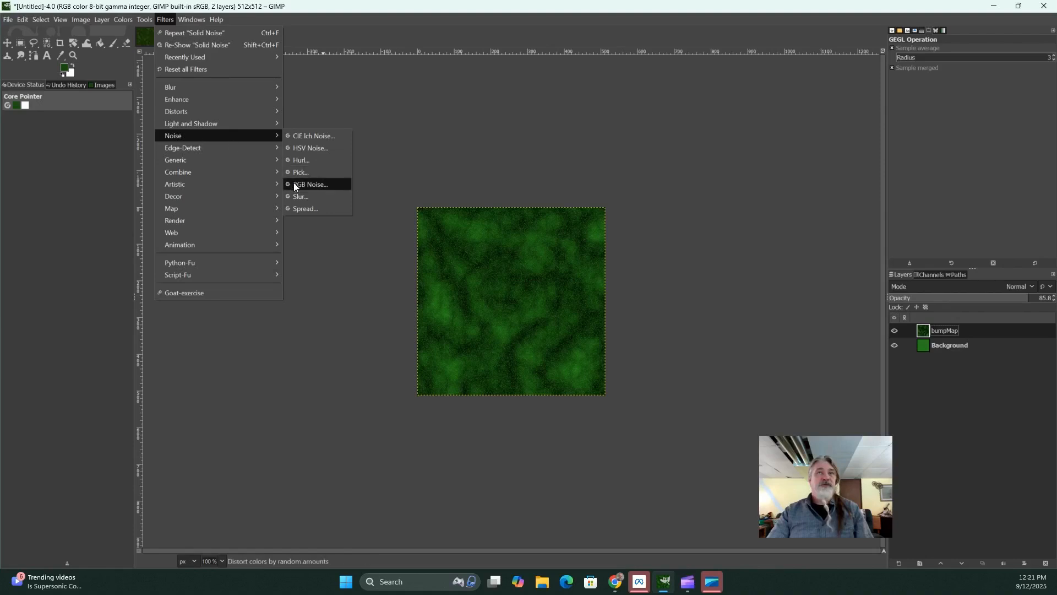
left_click(302, 209)
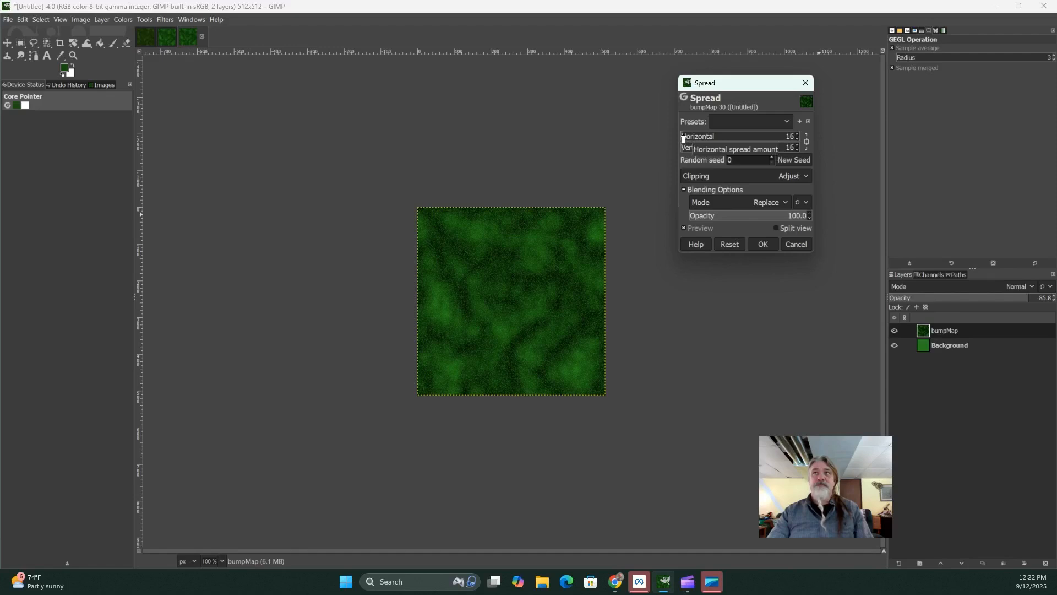
left_click_drag(683, 138, 689, 139)
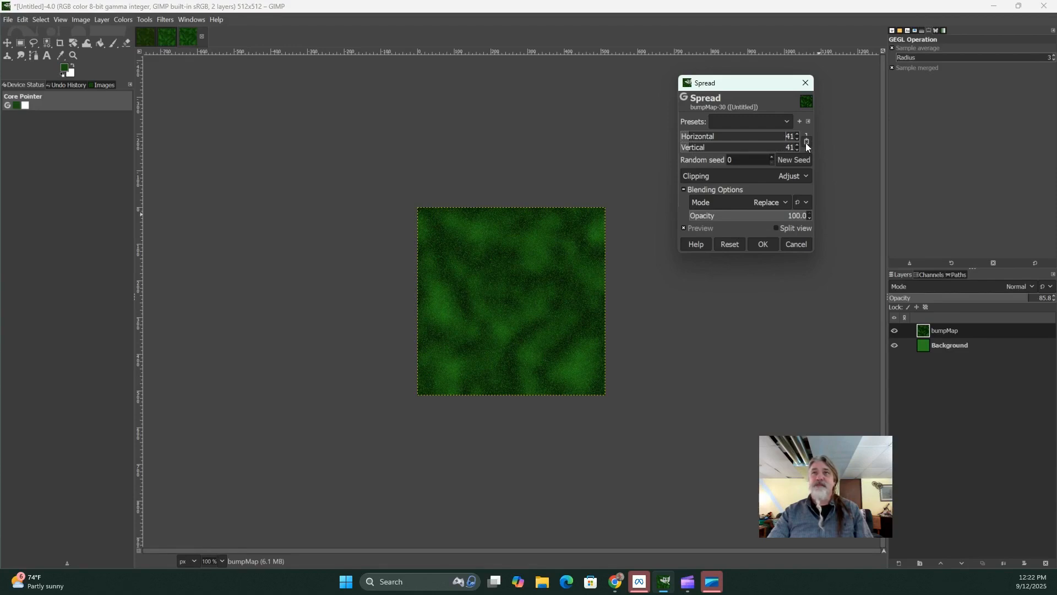
left_click_drag(691, 138, 685, 138)
left_click(763, 245)
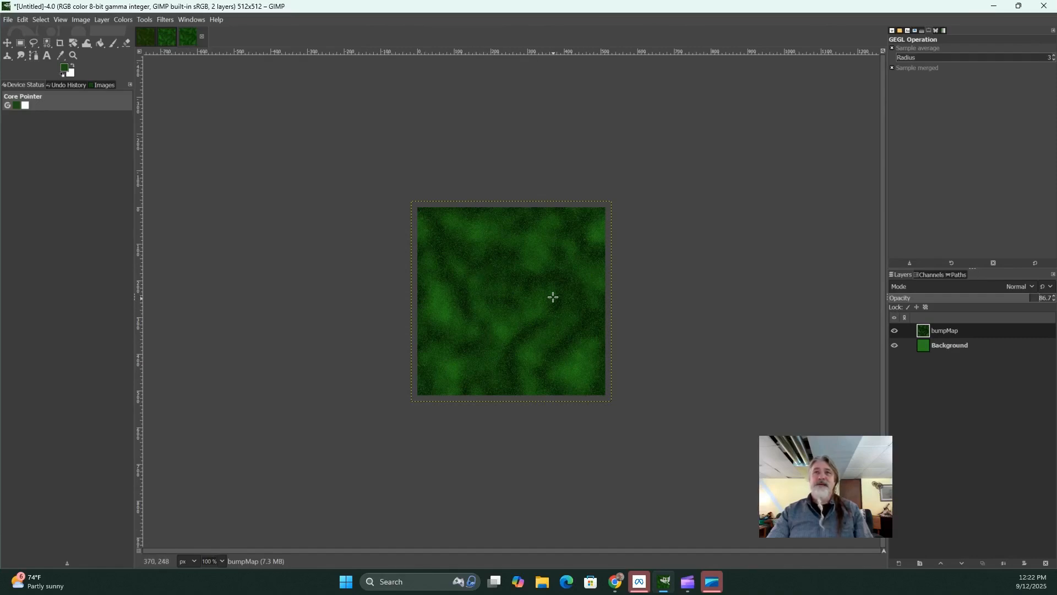
Duplicate the Background layer and hide the bumpMap layer.
left_click(947, 345)
right_click(944, 345)
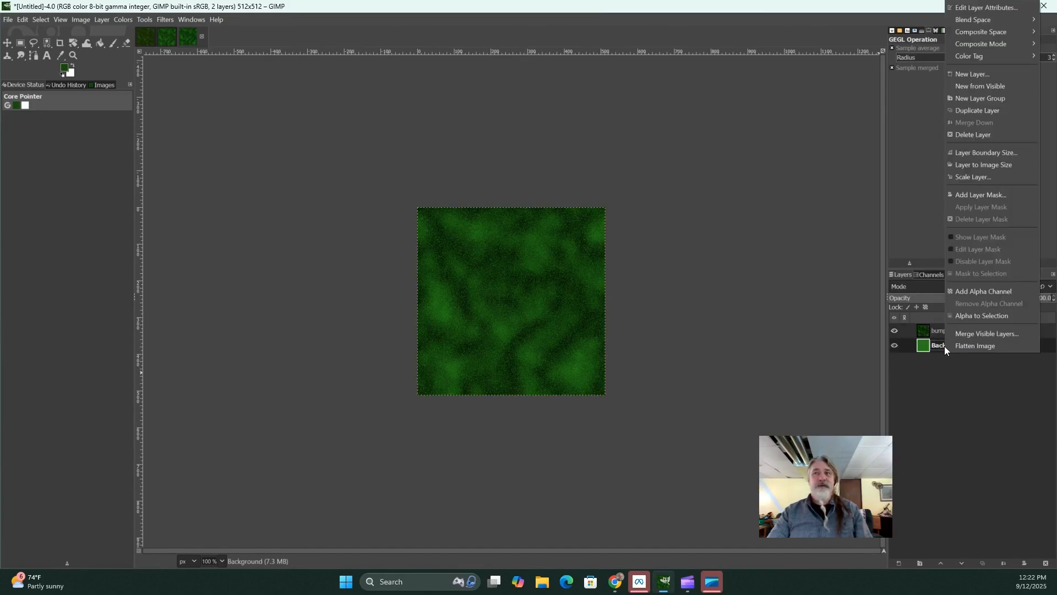
left_click(977, 110)
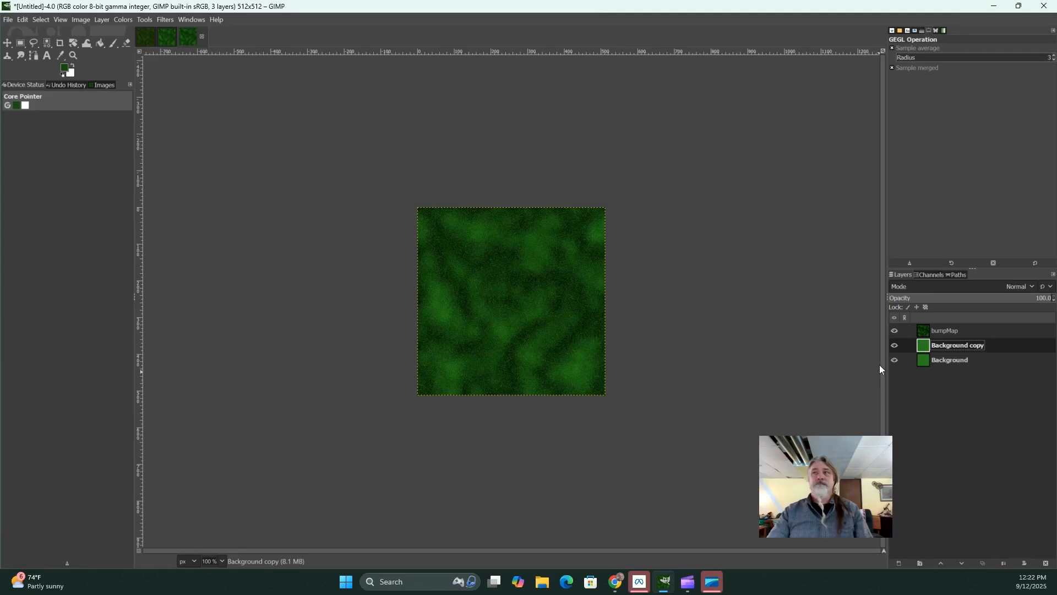
left_click(893, 331)
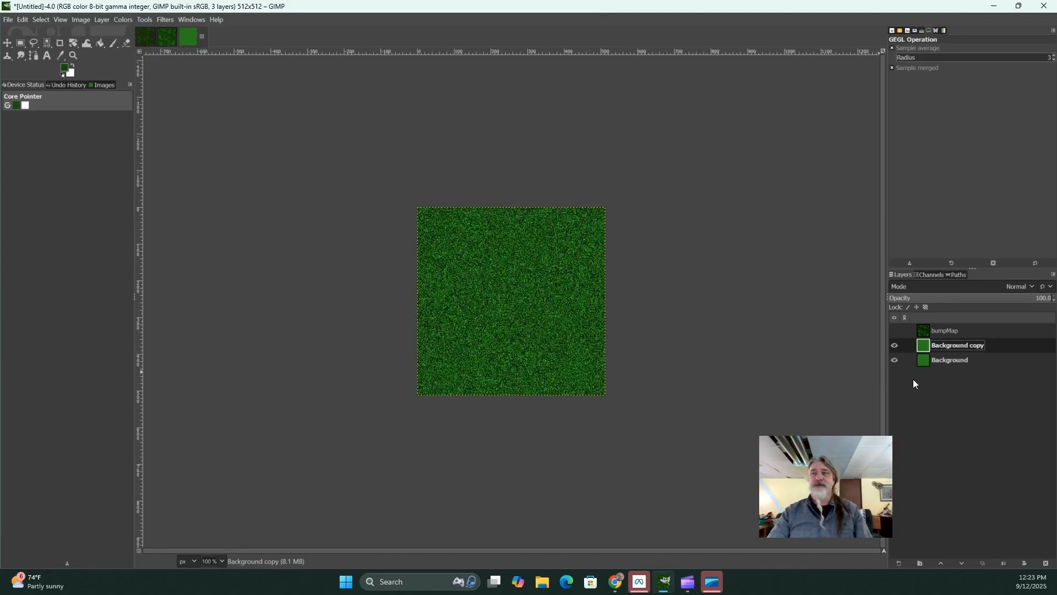
Rename the duplicated background layer as Distortions.
key("BackSpace")
key("BackSpace")
key("BackSpace")
key("BackSpace")
key("BackSpace")
key("BackSpace")
key("BackSpace")
key("BackSpace")
key("BackSpace")
key("BackSpace")
key("BackSpace")
key("BackSpace")
key("BackSpace")
key("BackSpace")
key("BackSpace")
type("D")
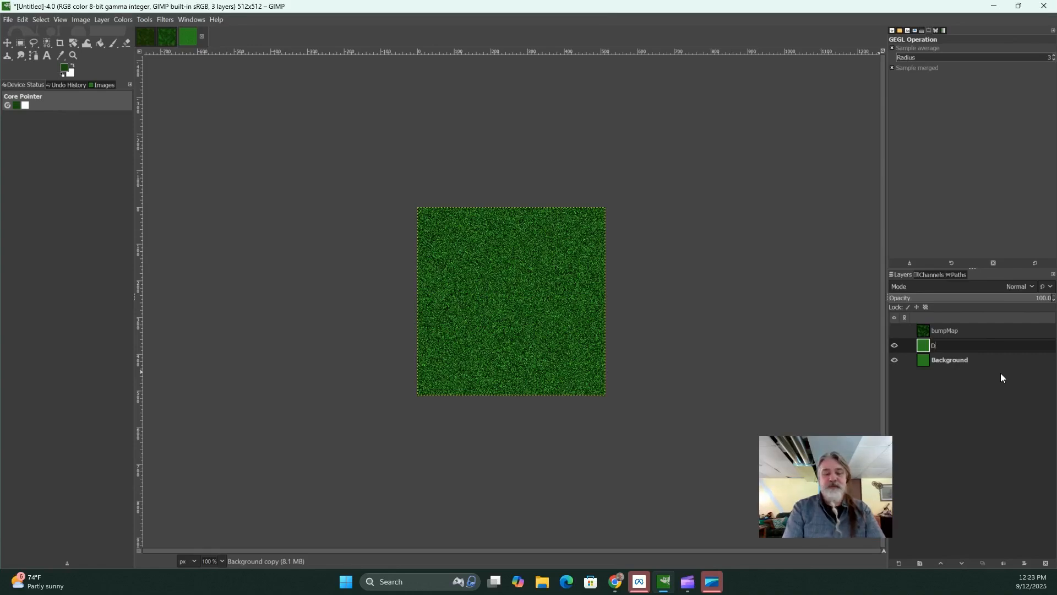
type("istortions")
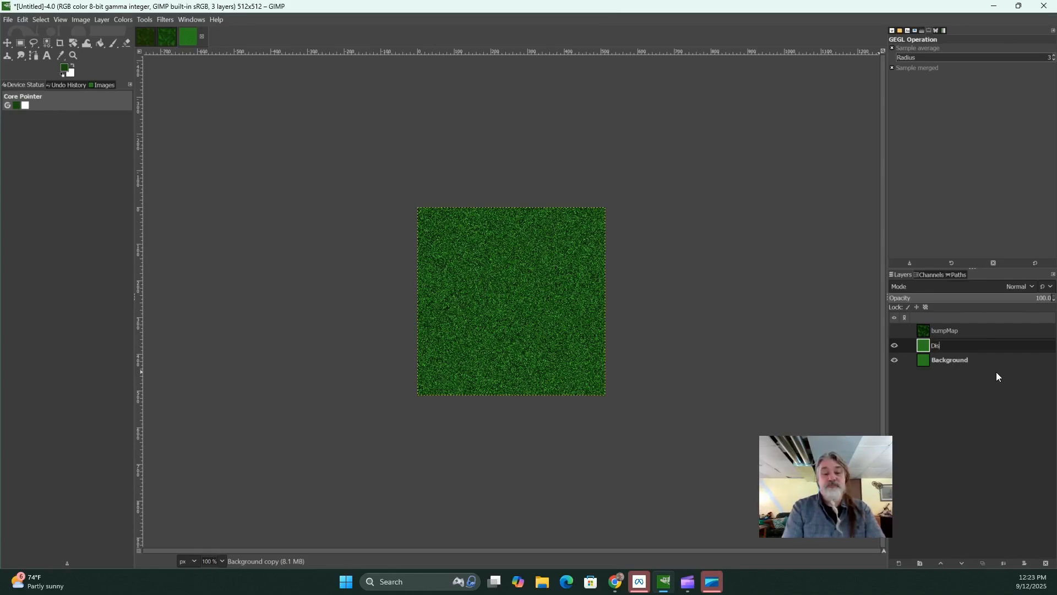
key("Return")
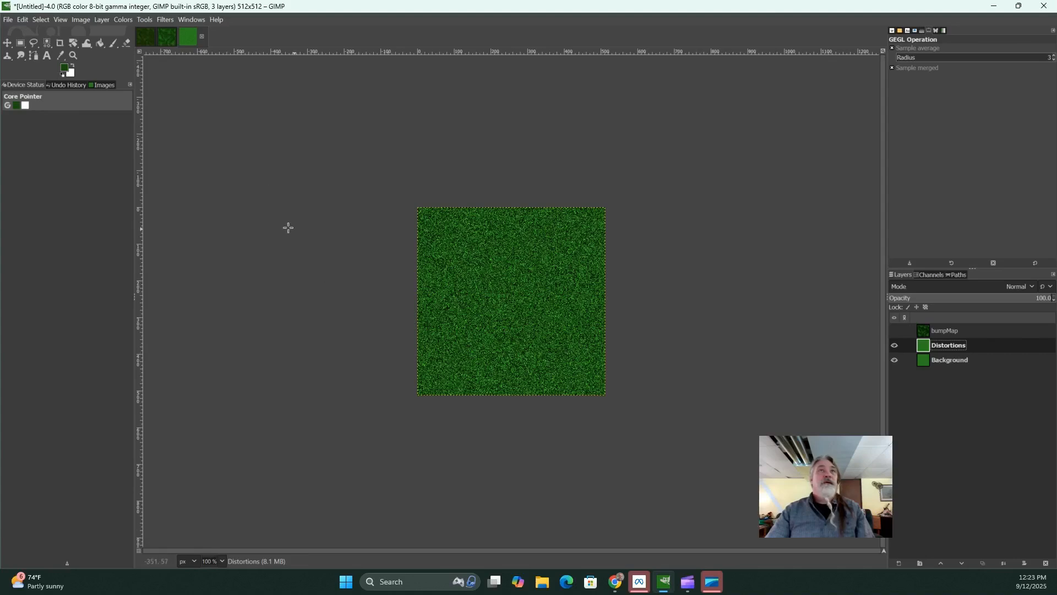
Apply Zoom Motion Blur to the Distortions layer with a blurring factor of 0.099 and show the bumpMap layer.
left_click(164, 19)
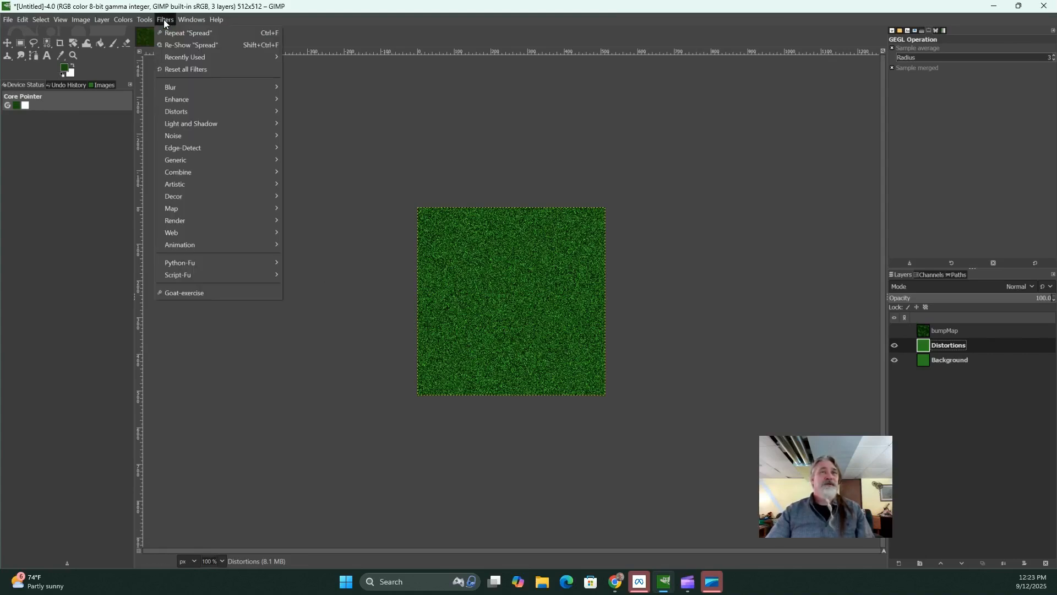
mouse_move(175, 90)
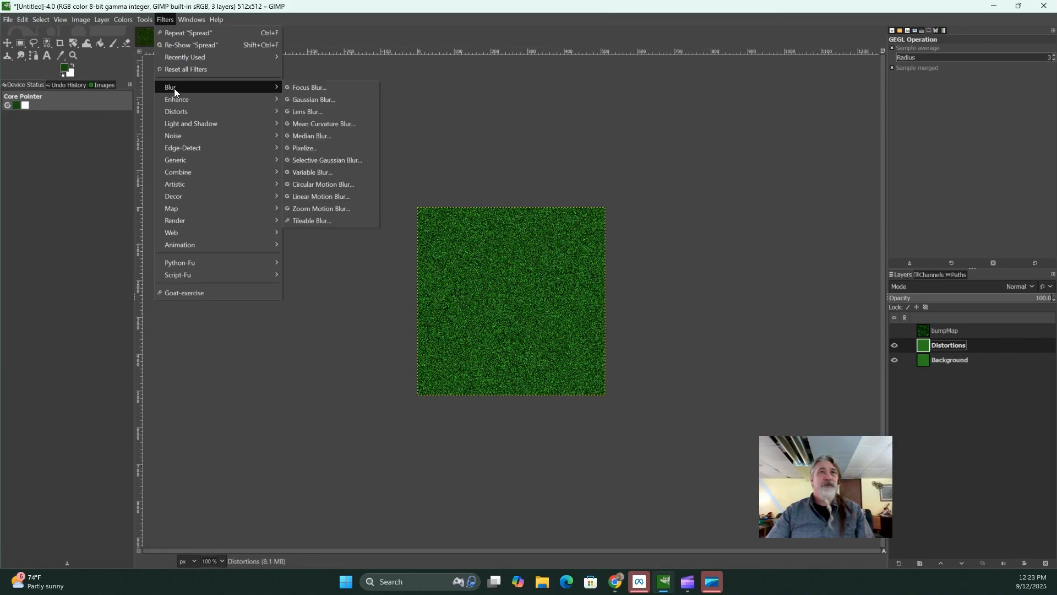
left_click(308, 208)
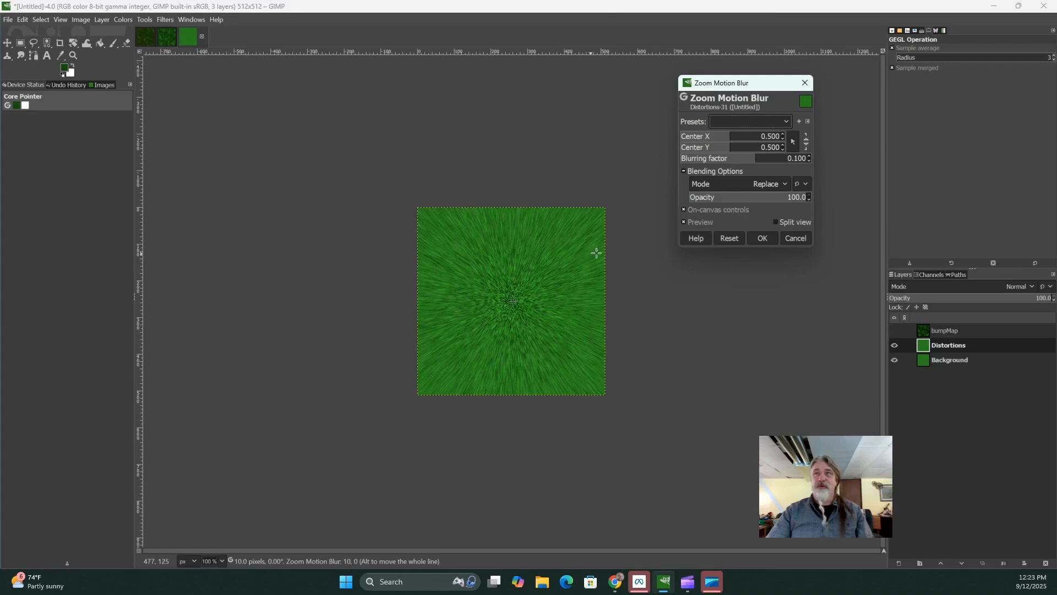
left_click(894, 330)
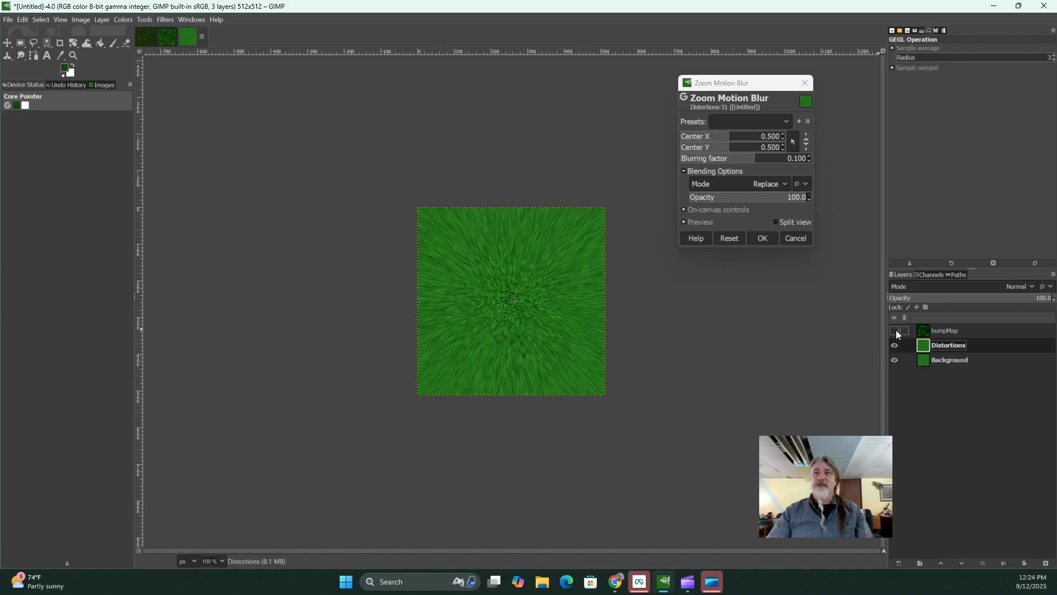
left_click(896, 331)
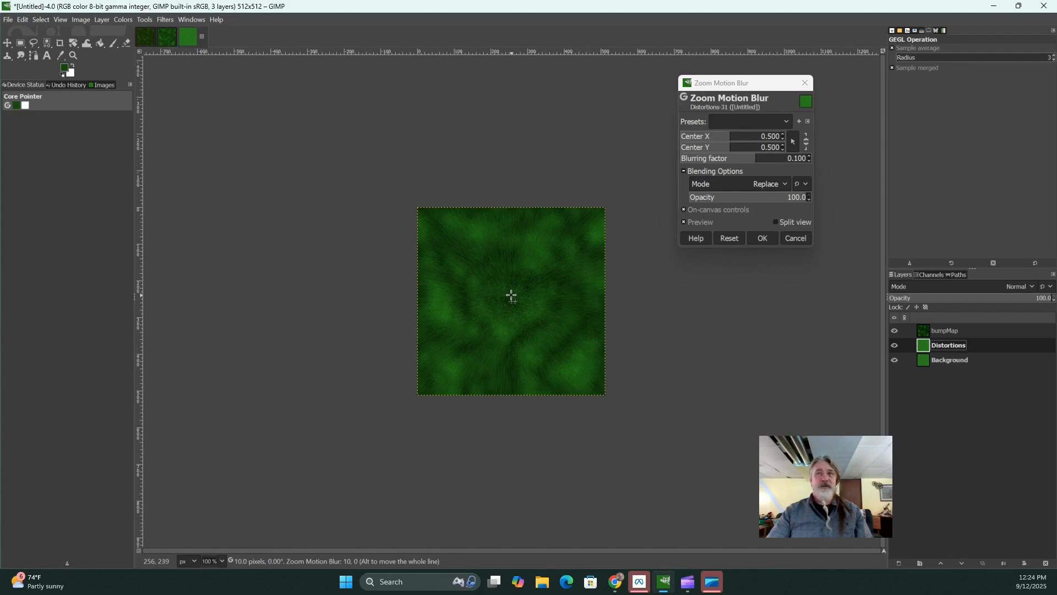
mouse_move(756, 158)
left_mouse_down()
mouse_move(787, 158)
mouse_move(751, 160)
left_mouse_up()
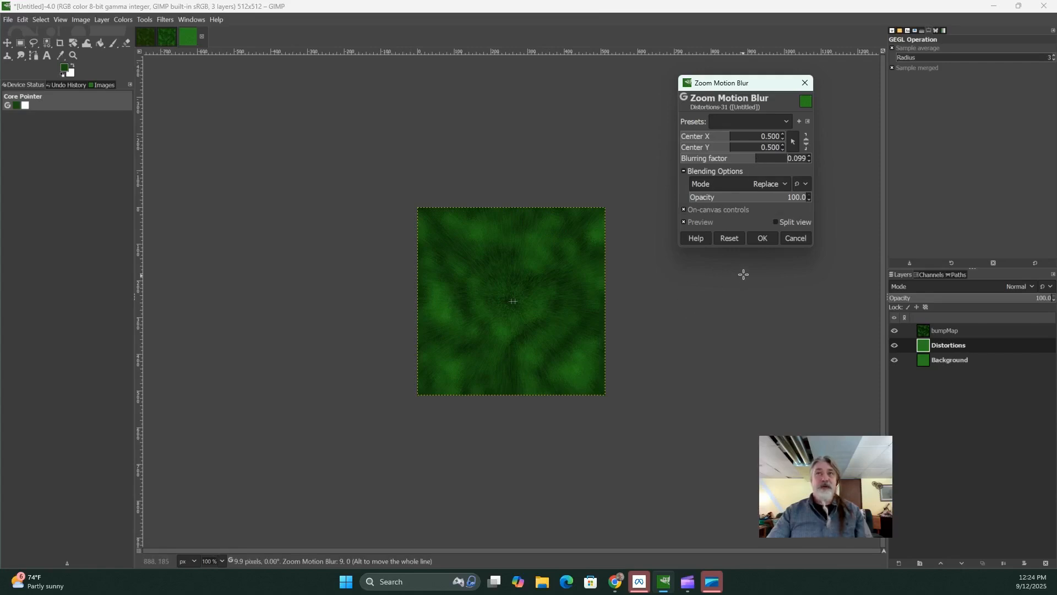
left_click(761, 238)
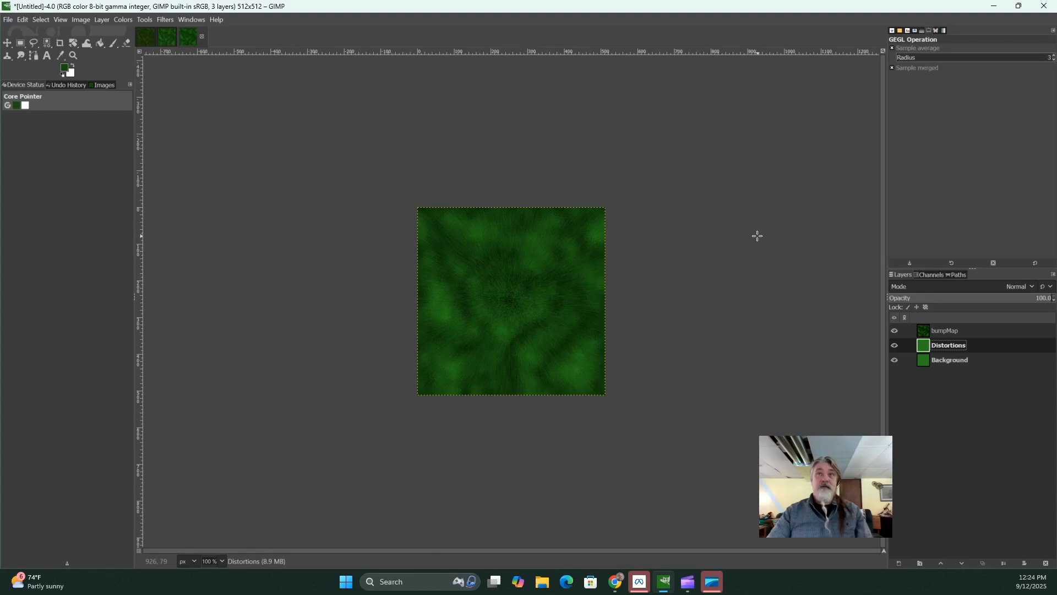
Apply a tileable Ripple distortion to the Distortions layer with amplitude 25, period 195.8, phase shift 0.145 and angle 33.90.
left_click(166, 19)
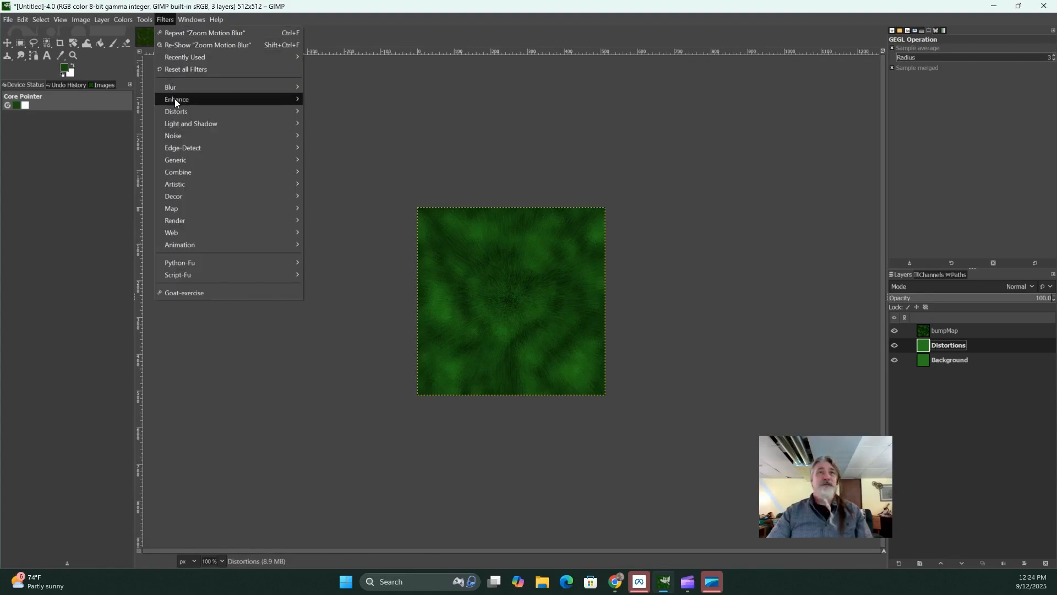
mouse_move(177, 110)
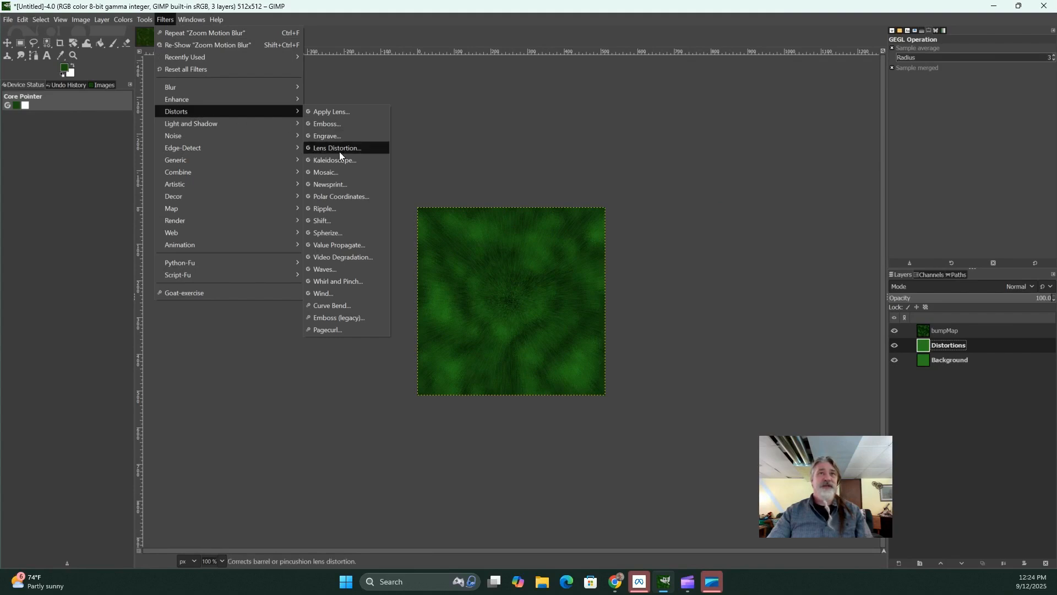
left_click(331, 209)
mouse_move(742, 159)
left_mouse_down()
mouse_move(773, 160)
mouse_move(745, 161)
left_mouse_up()
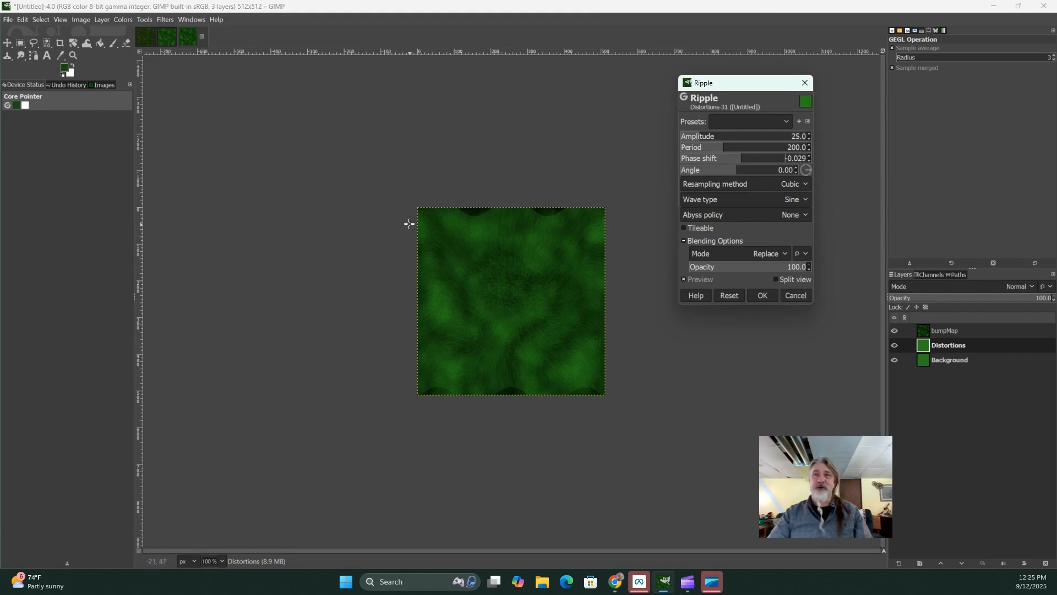
left_click_drag(742, 160, 752, 159)
left_click(747, 169)
mouse_move(723, 147)
left_mouse_down()
mouse_move(734, 147)
mouse_move(724, 147)
left_mouse_up()
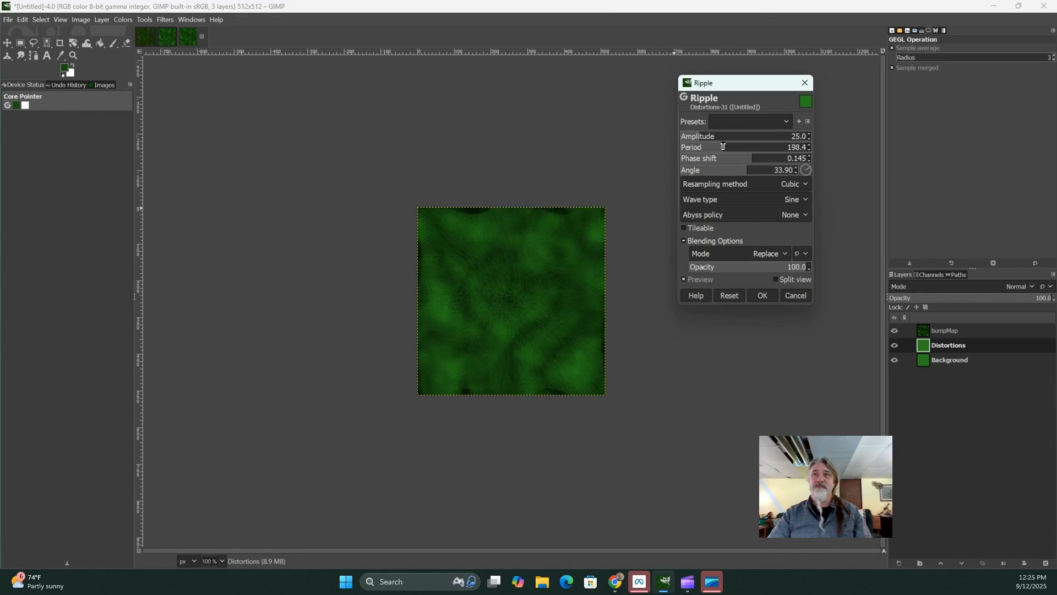
left_click(684, 228)
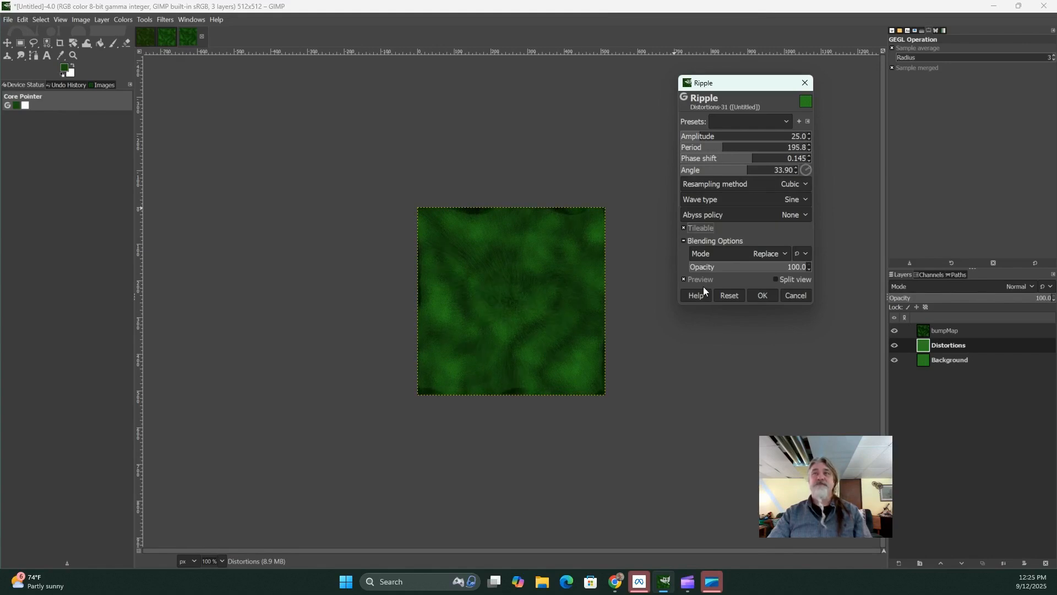
left_click(763, 296)
Hide the Background and bumpMap layers, then select the black edge gaps of the Distortions layer by color and clear them.
left_click(894, 360)
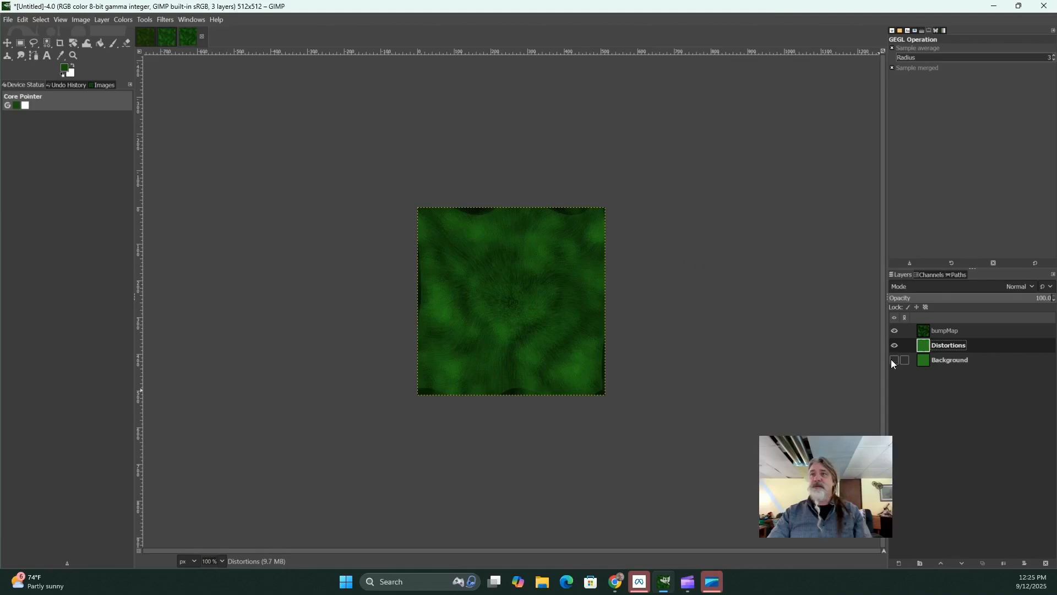
left_click(894, 330)
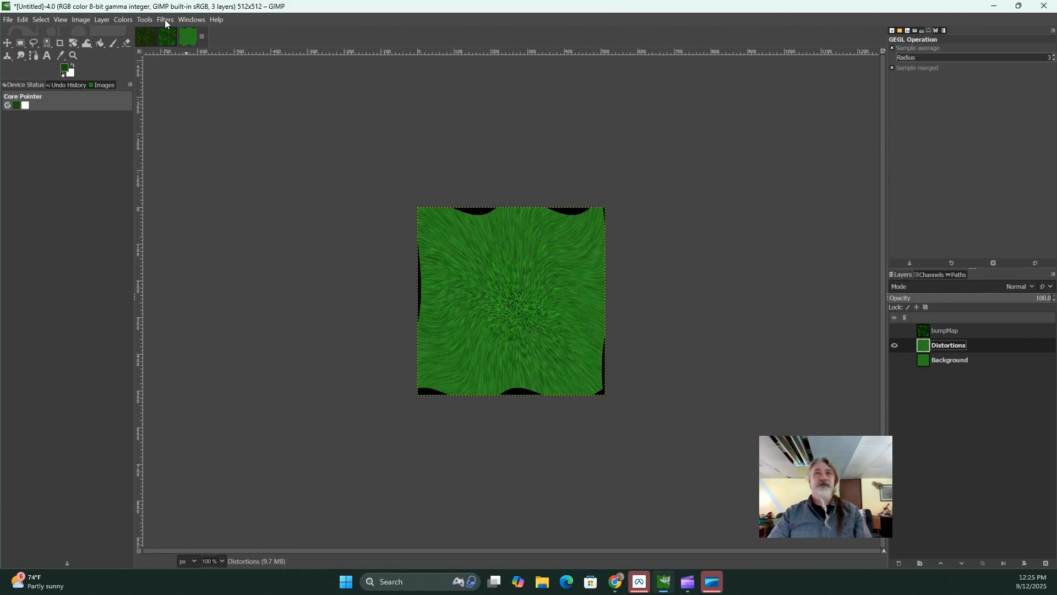
left_click(146, 19)
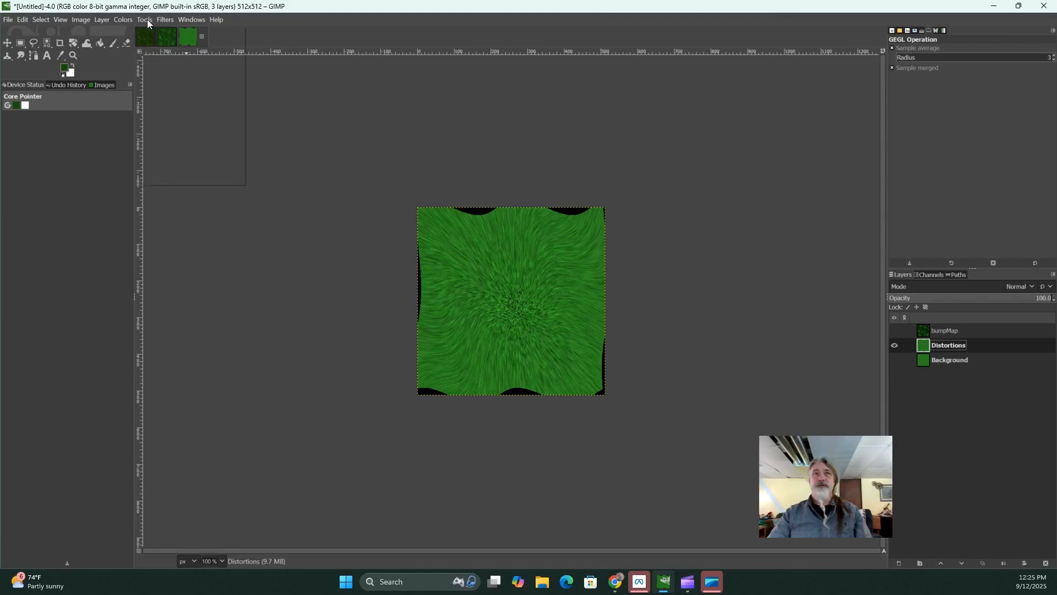
mouse_move(147, 32)
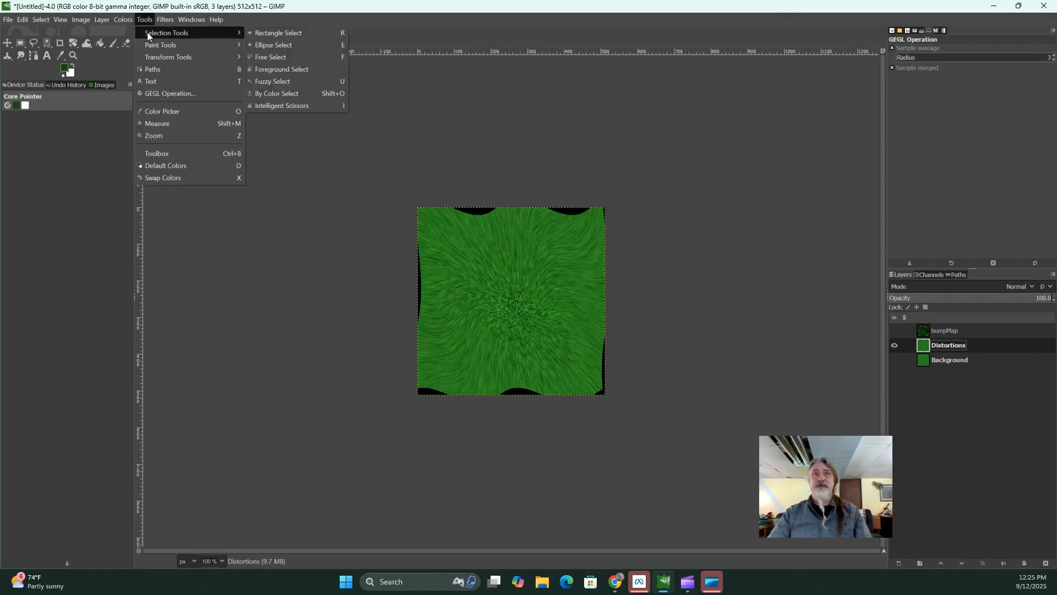
left_click(269, 94)
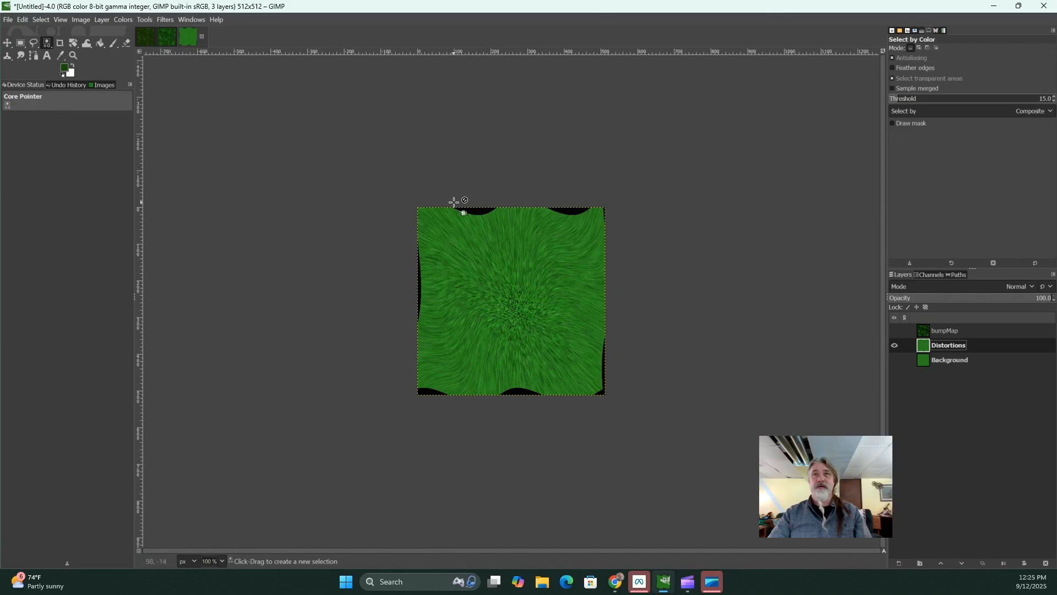
left_click(480, 211)
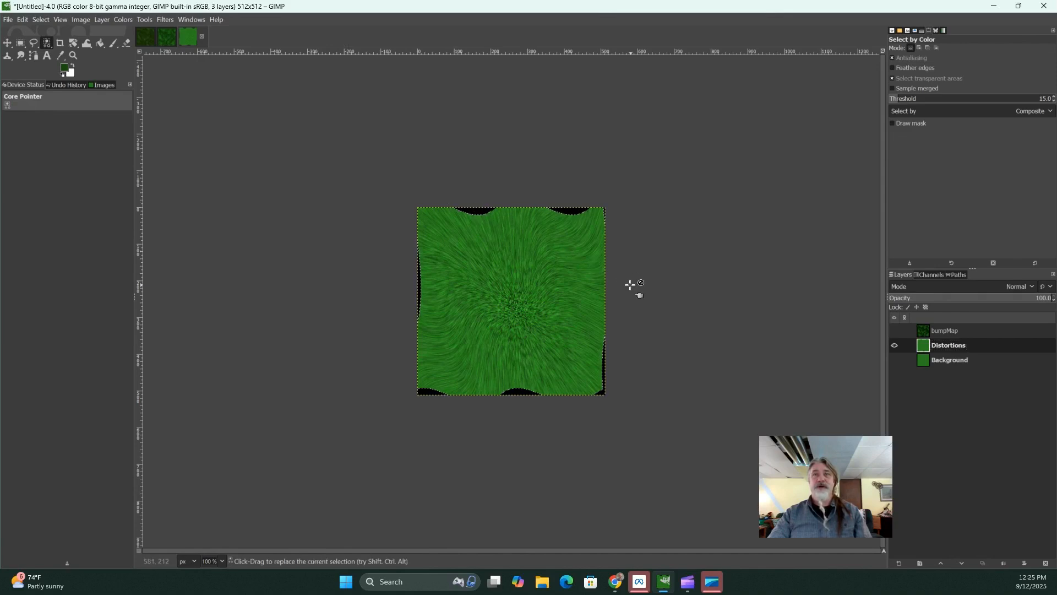
key("Delete")
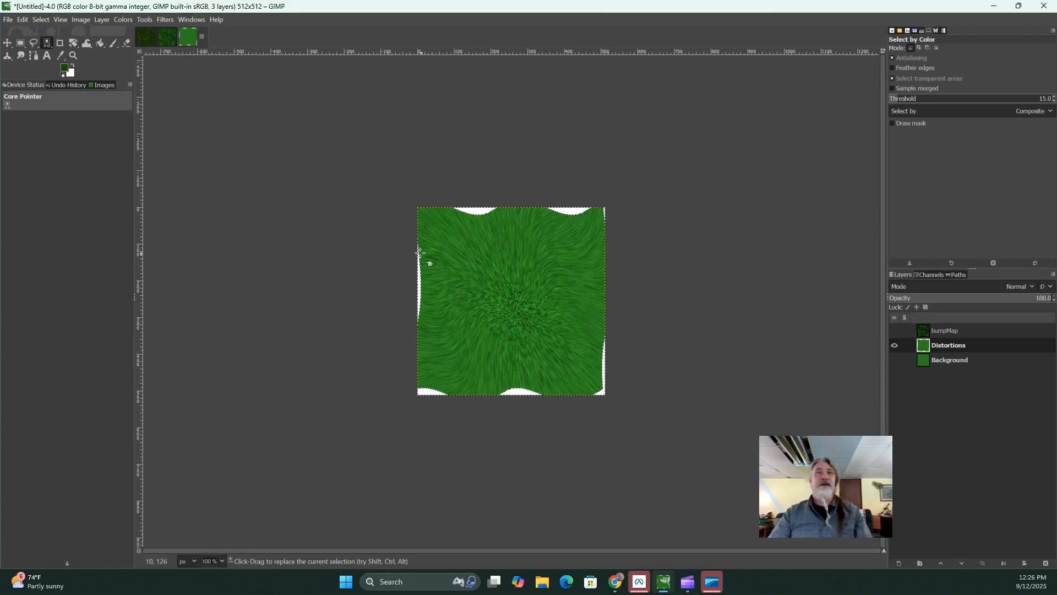
Add an alpha channel to the Distortions layer and delete the selected edge areas to transparency.
left_click(104, 21)
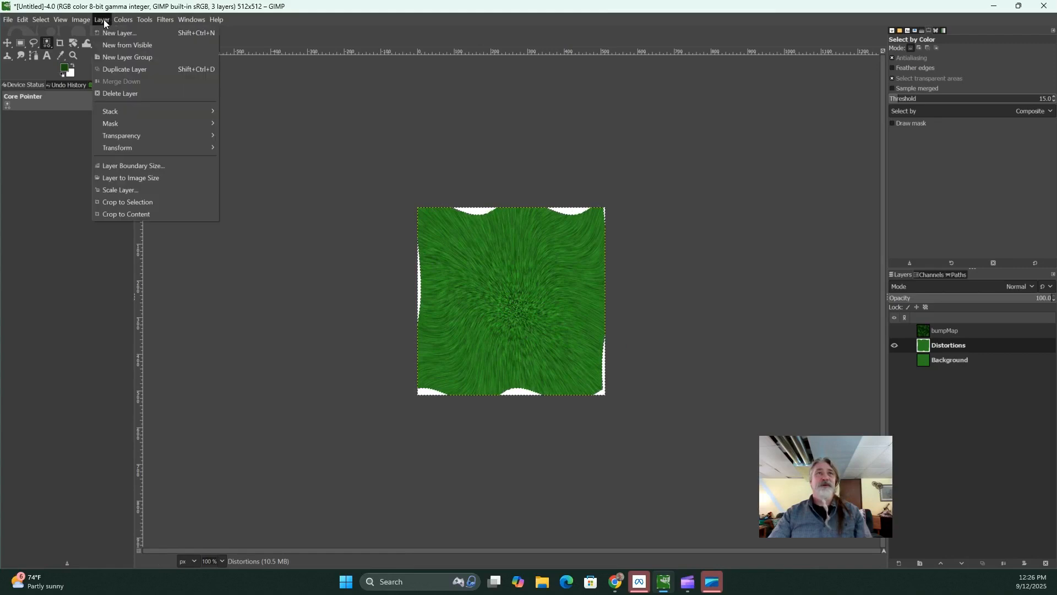
mouse_move(127, 134)
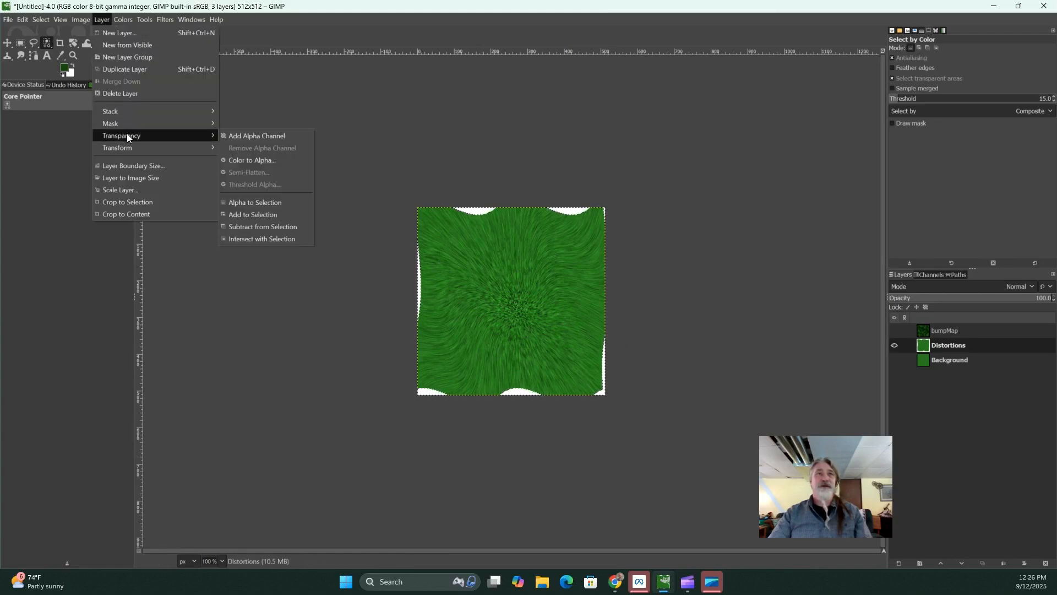
left_click(248, 141)
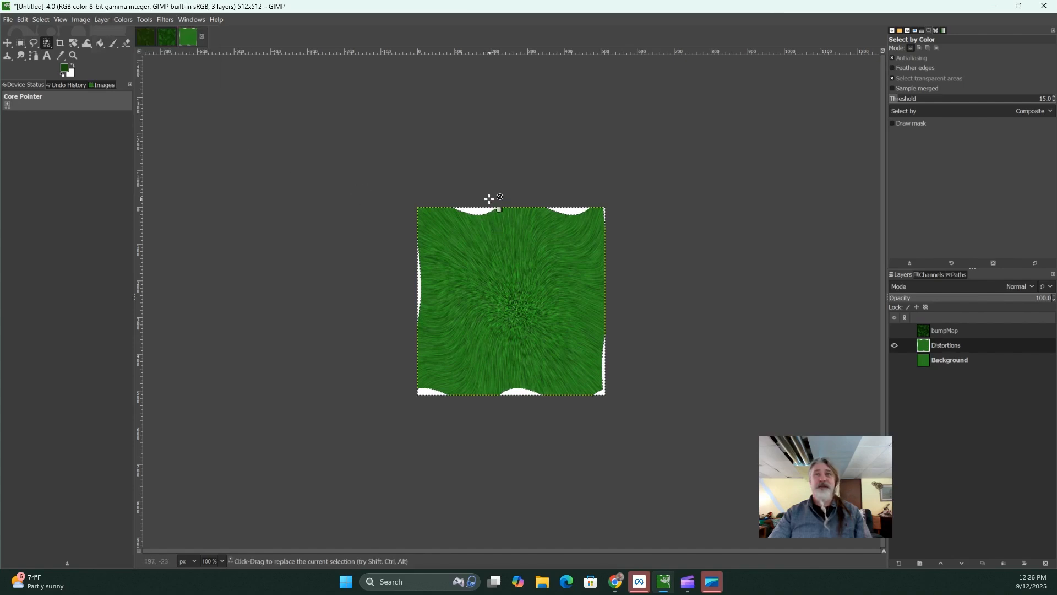
key("Delete")
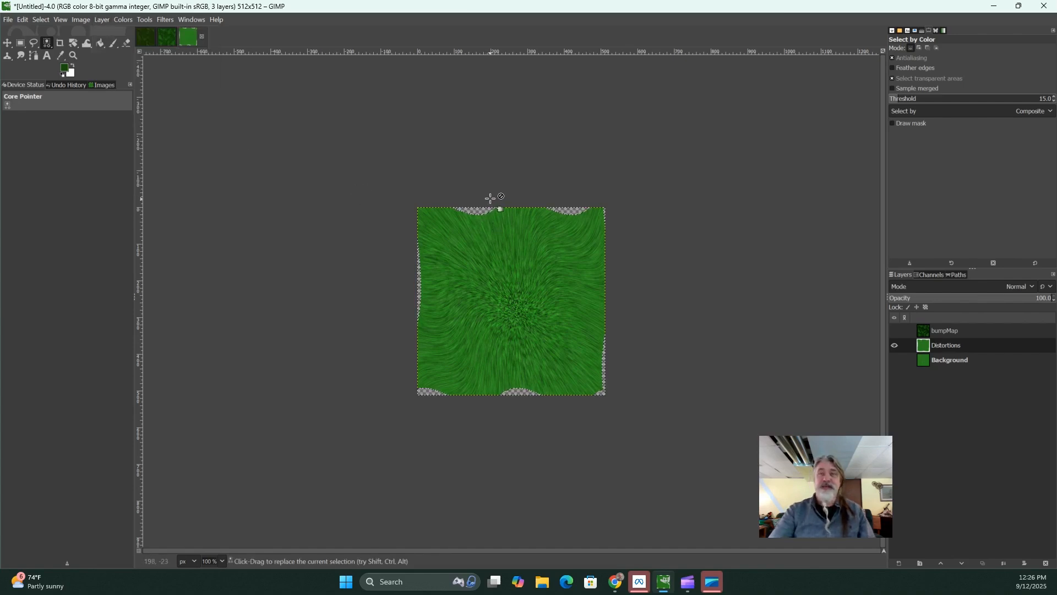
Show the Background and bumpMap layers again and replace the edge selection with the whole image, using the Move tool.
key("m")
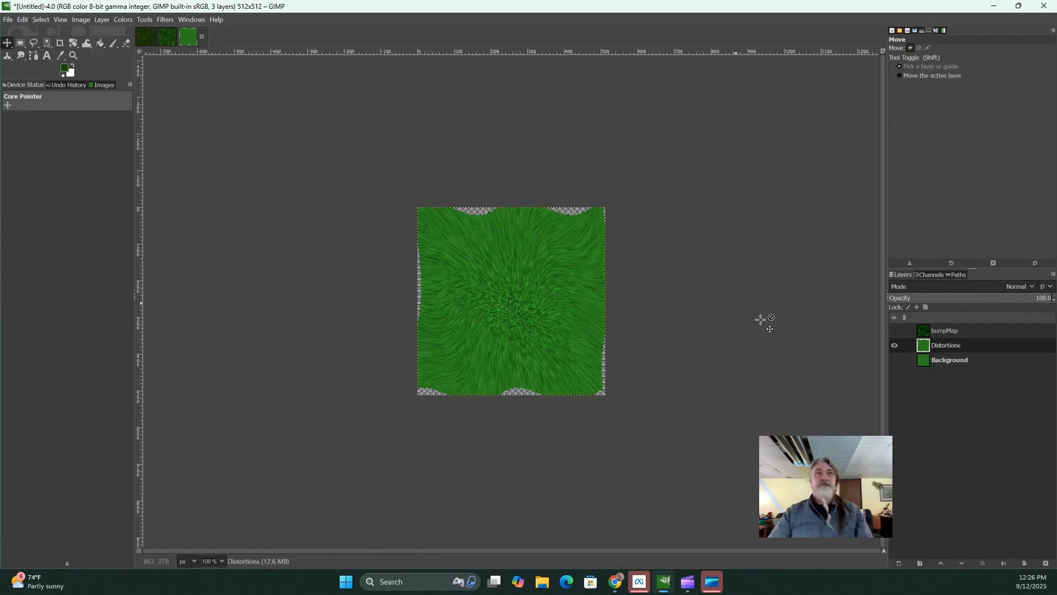
left_click(895, 361)
left_click(895, 330)
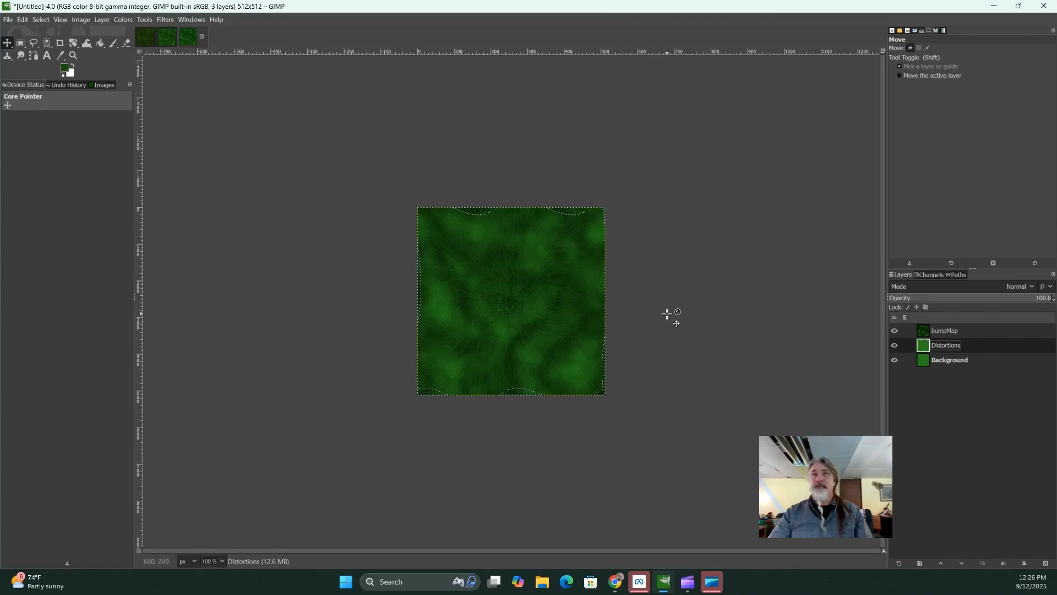
key("ctrl+shift+a")
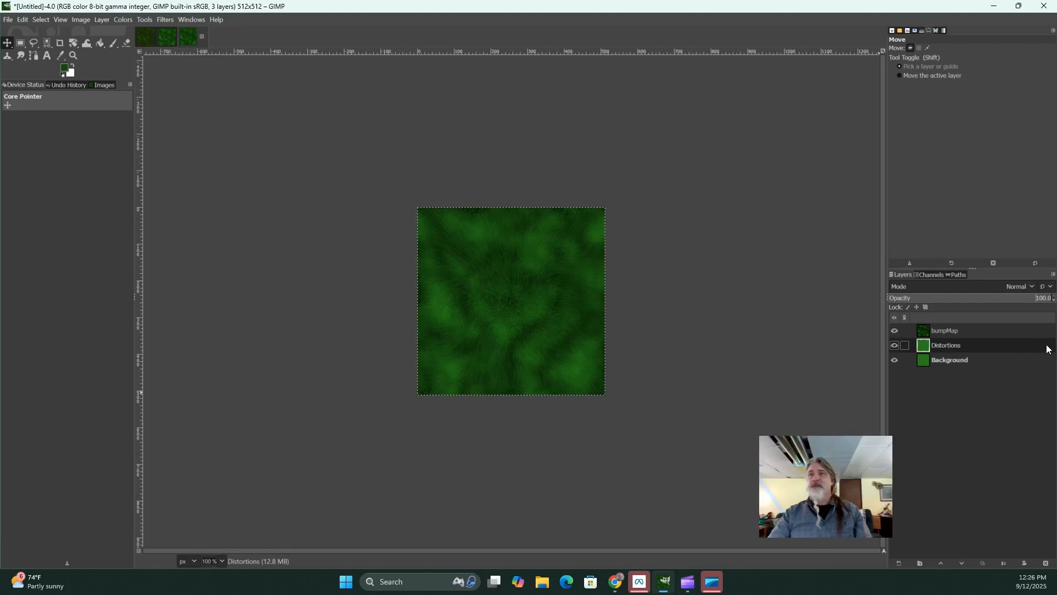
Lower the opacity of the Distortions layer and the bumpMap layer to 0.
left_click_drag(1048, 299, 845, 294)
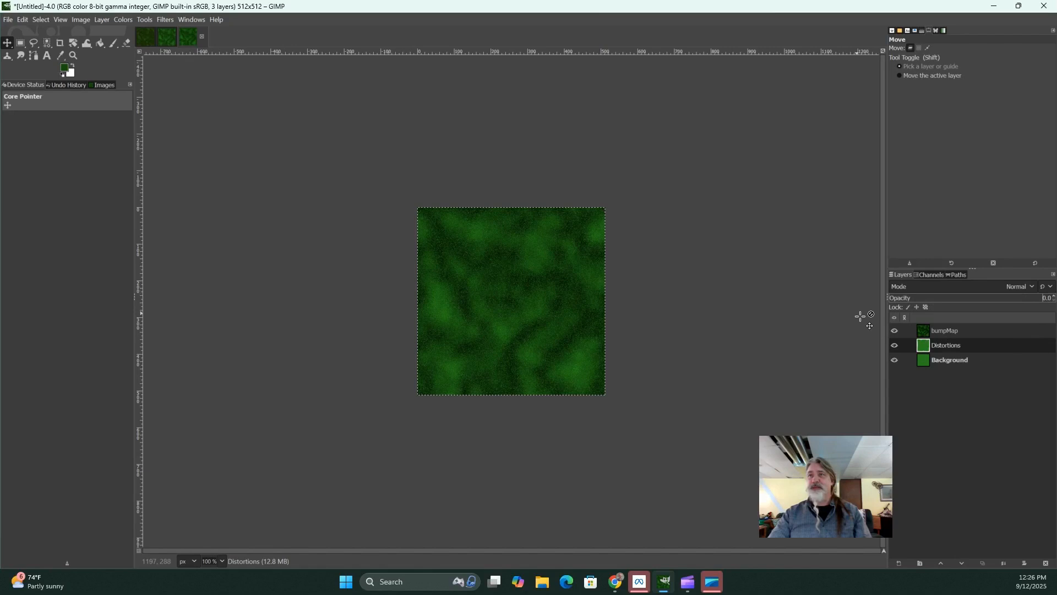
left_click(937, 328)
left_click_drag(1029, 300, 998, 305)
left_click_drag(916, 298, 847, 295)
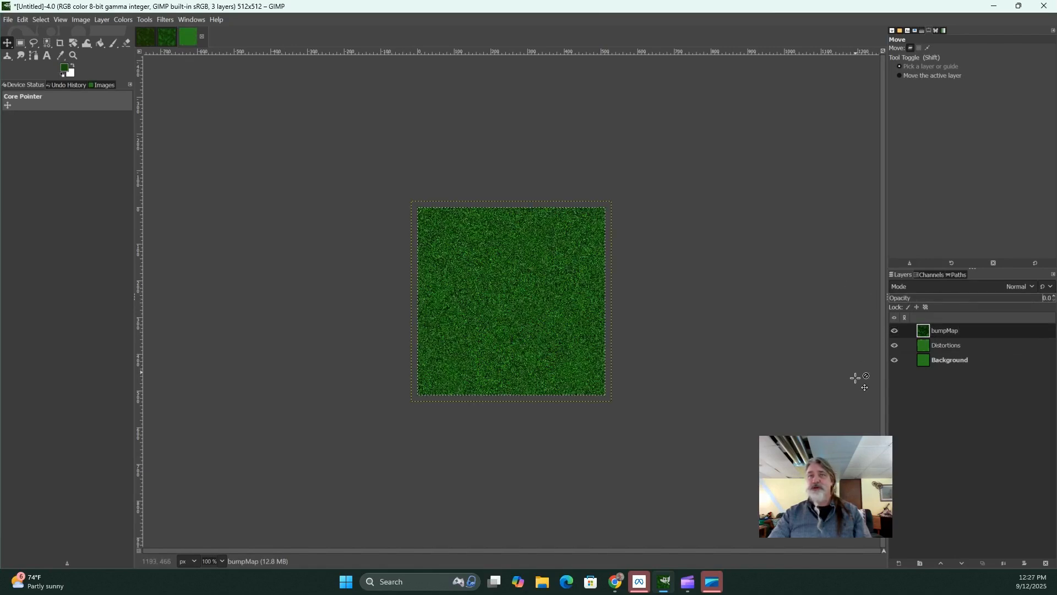
Set the Distortions layer's opacity to 64.9 and the bumpMap layer's opacity to 79.1.
left_click(941, 348)
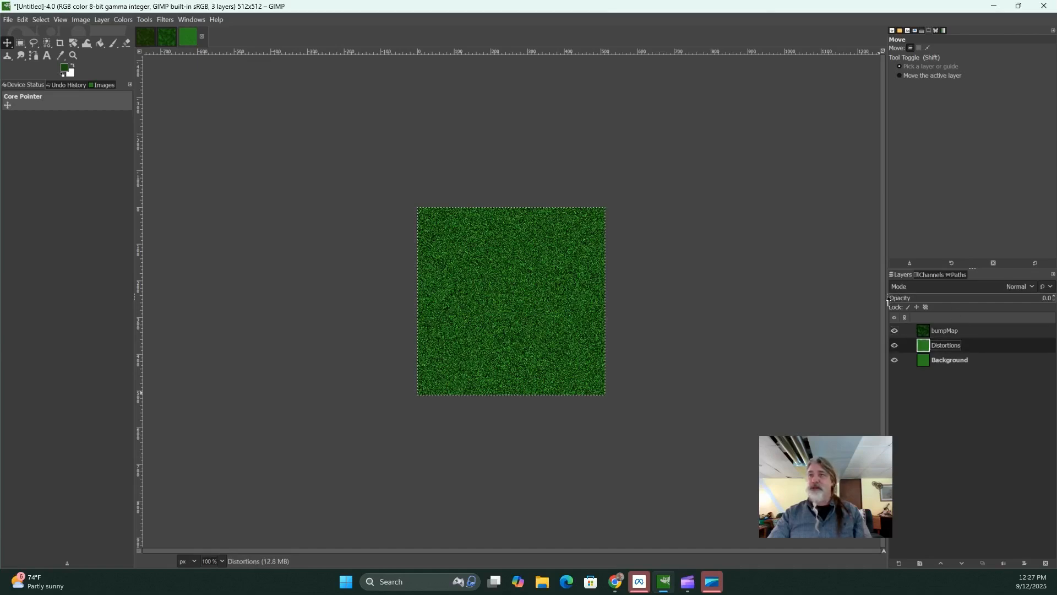
left_click_drag(891, 299, 995, 302)
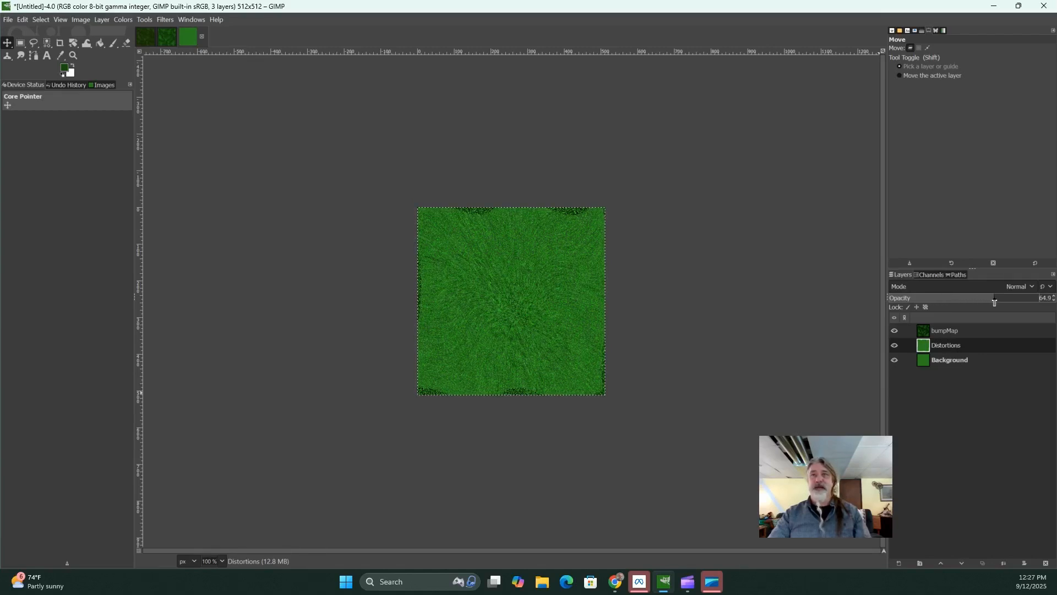
left_click(951, 333)
left_click_drag(897, 299, 1020, 302)
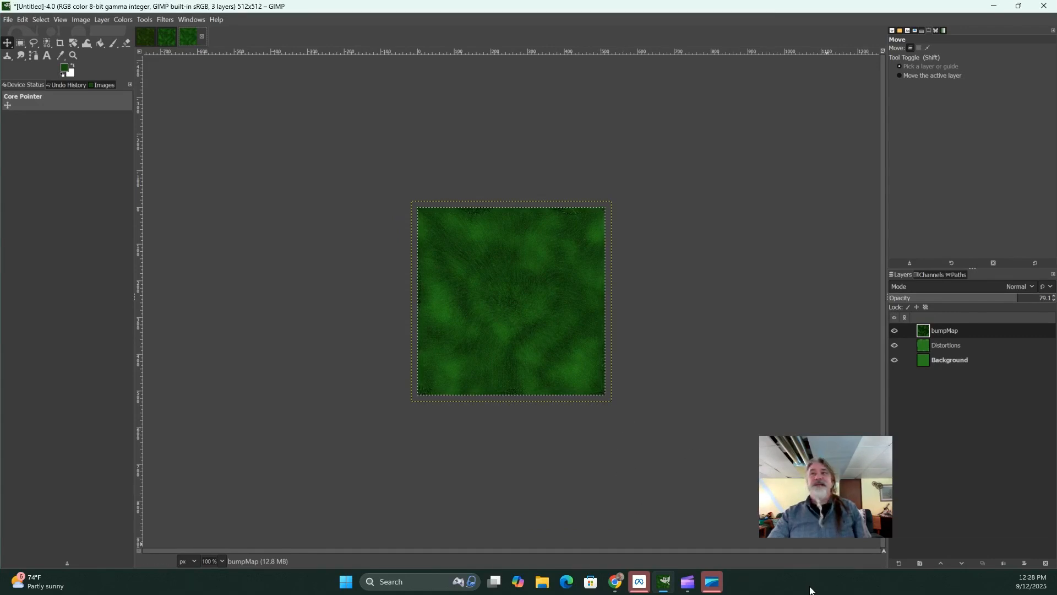
Add a new 512 by 512 px layer filled with transparency above the bumpMap layer.
right_click(960, 435)
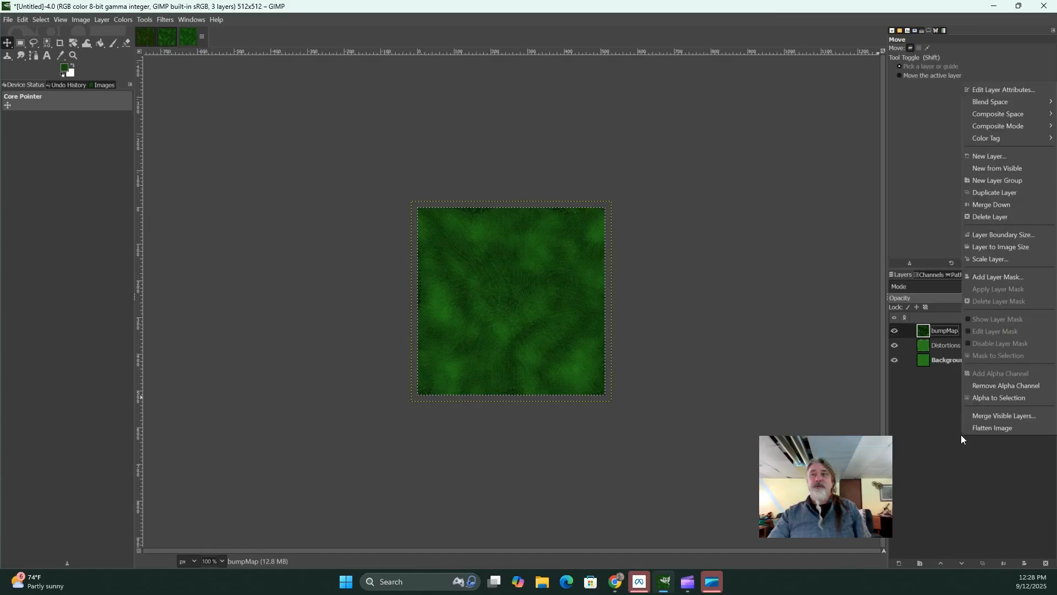
left_click(999, 157)
left_click(940, 257)
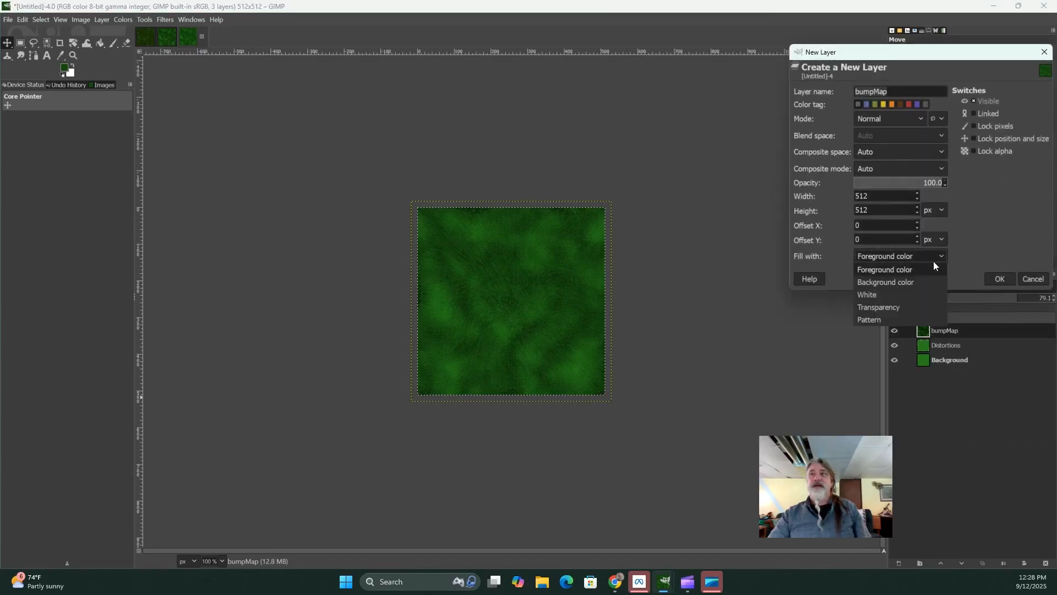
left_click(894, 309)
left_click(999, 279)
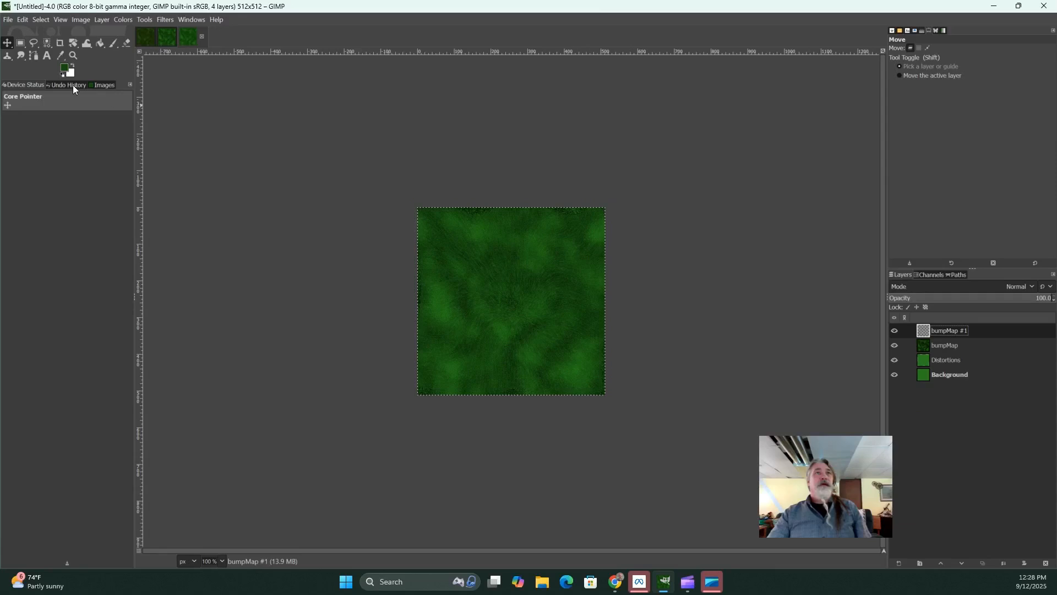
Change the foreground color from dark green to a bright green.
left_click(64, 70)
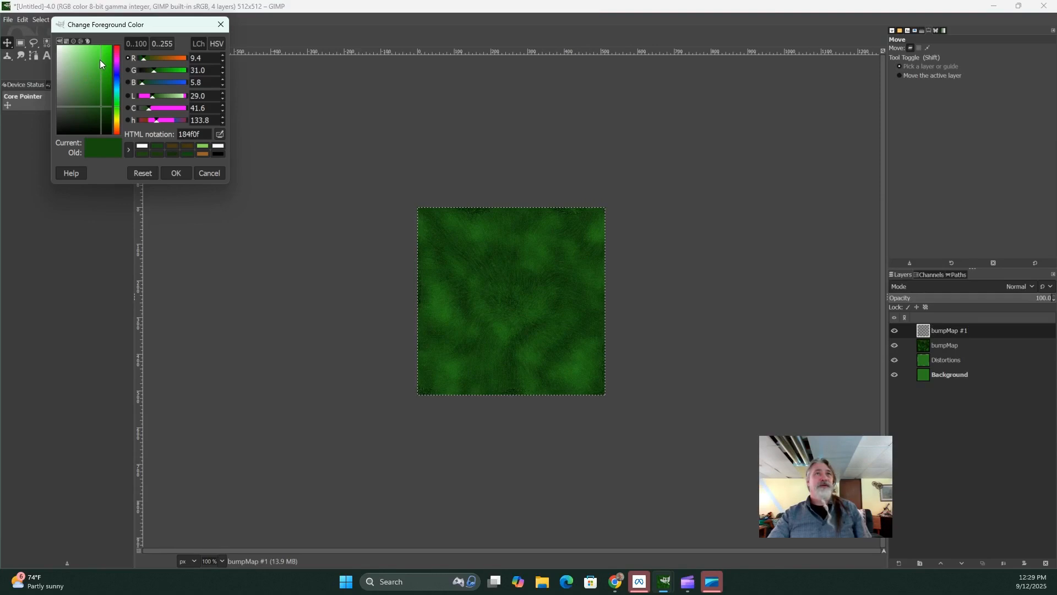
left_click(100, 60)
key("Return")
Set up the Paintbrush with the Acrylic 01 brush at size 24.
left_click(111, 44)
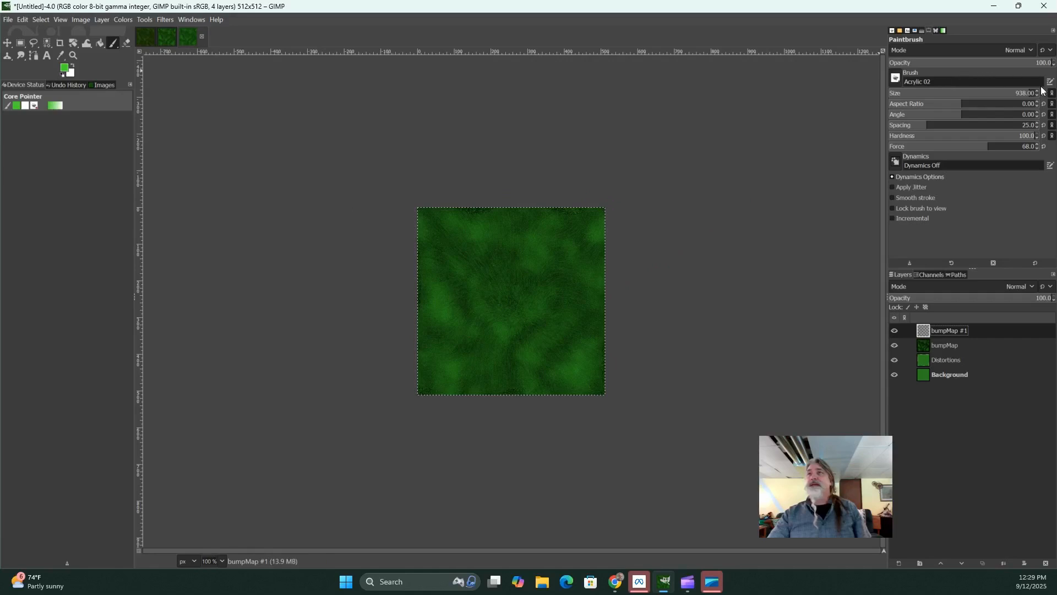
left_click_drag(1026, 97, 906, 95)
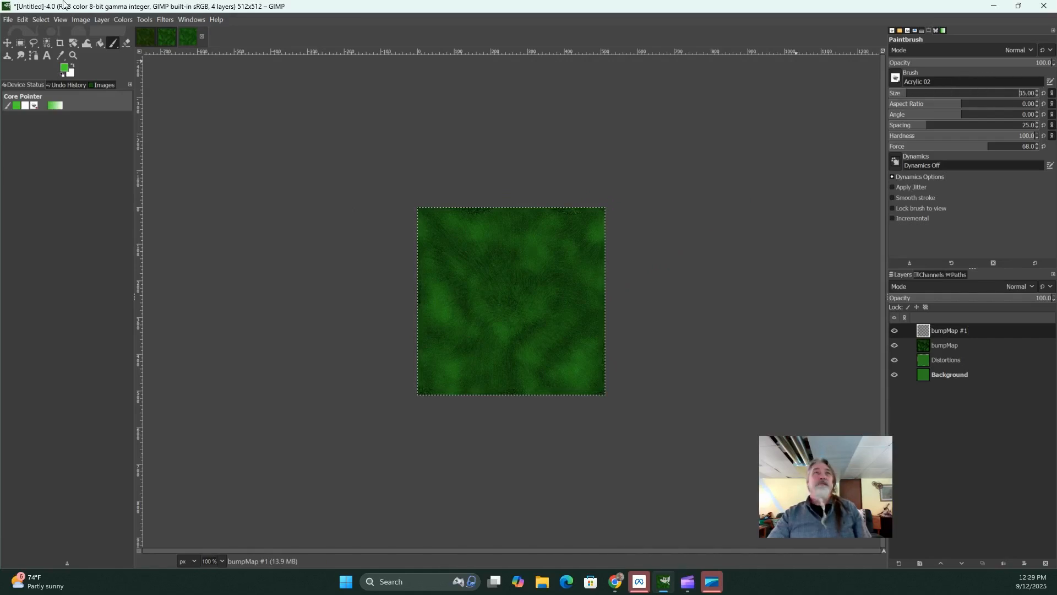
key("2")
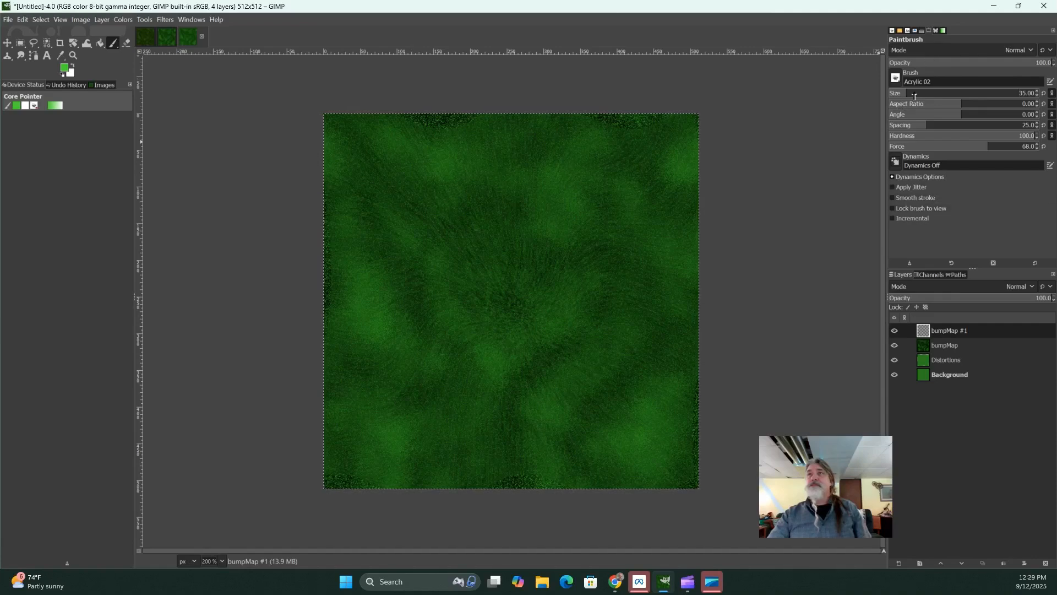
left_click(938, 31)
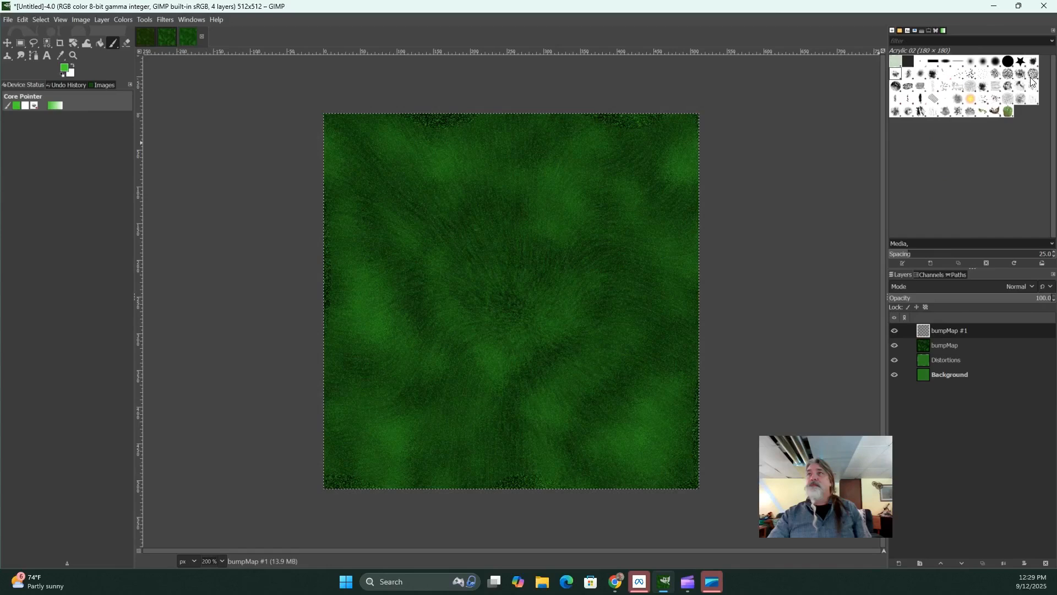
left_click(1035, 63)
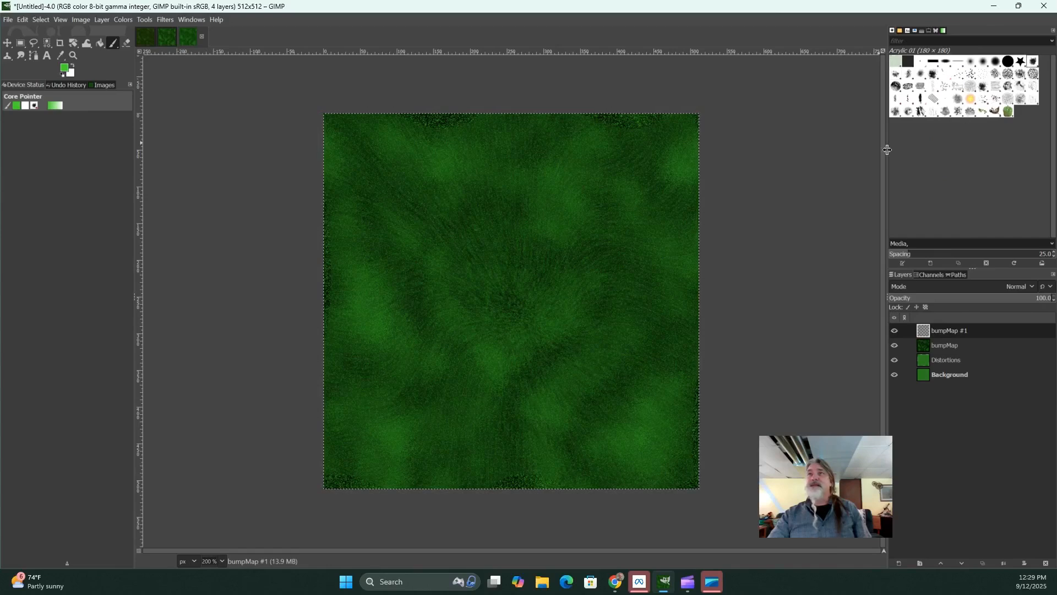
left_click(930, 31)
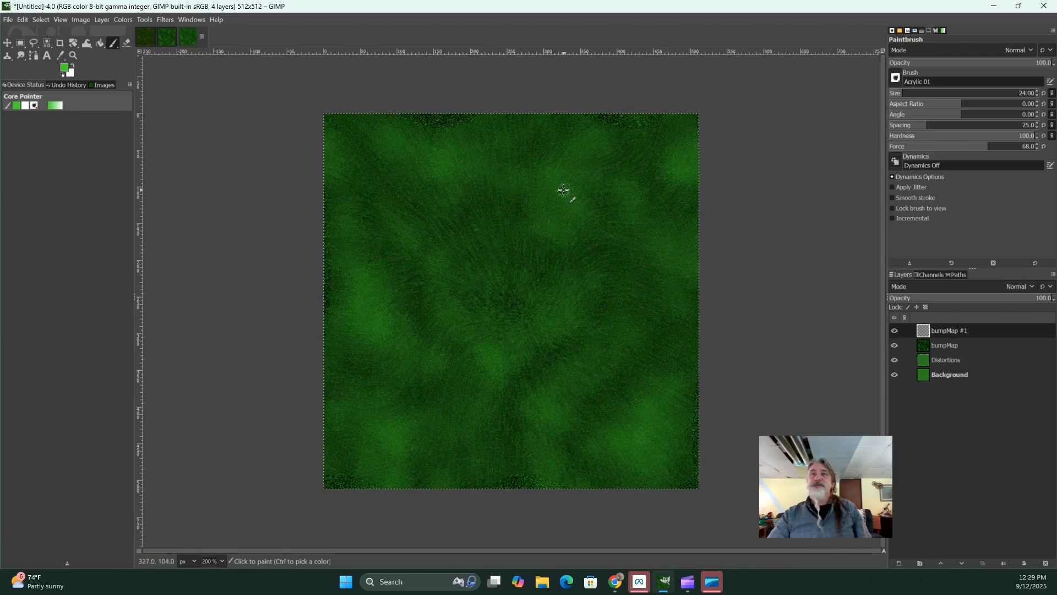
Paint scattered short strokes and dabs of bright green over the lighter areas of the texture on the bumpMap #1 layer.
left_click_drag(564, 188, 561, 221)
left_click_drag(593, 148, 584, 151)
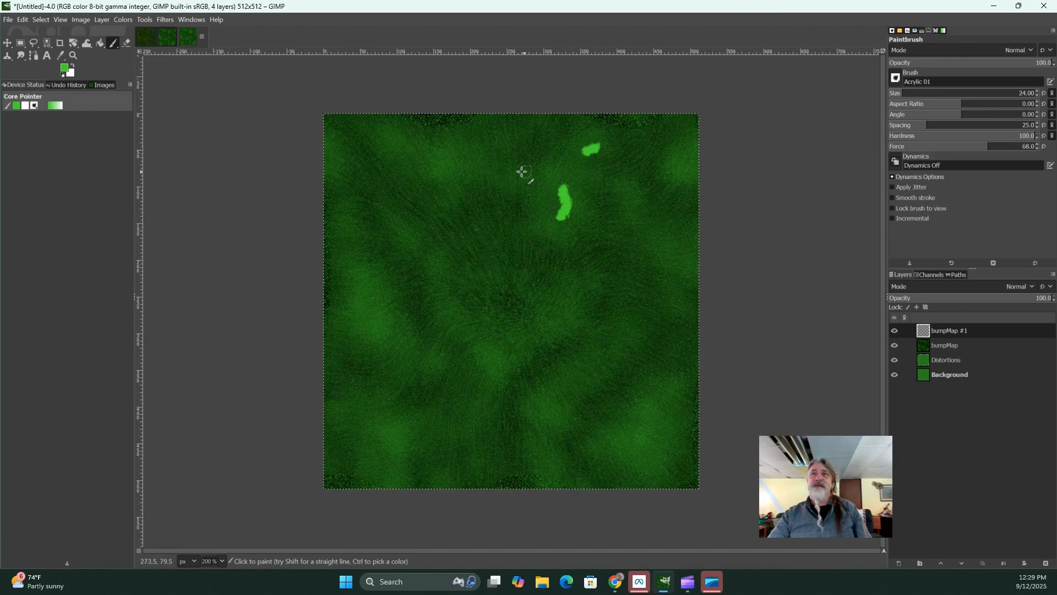
left_click_drag(468, 166, 448, 162)
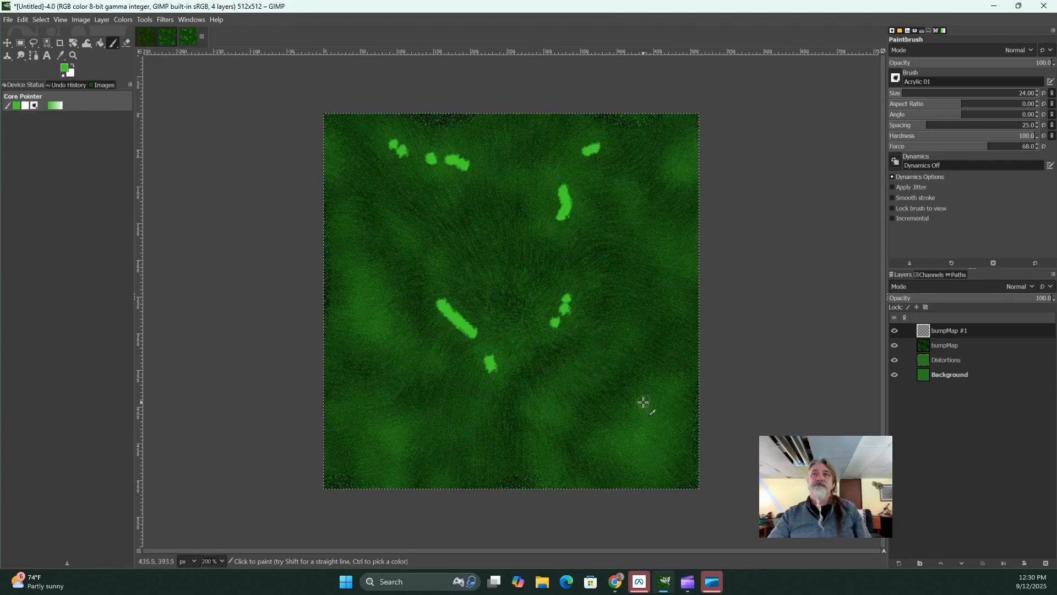
left_click(657, 416)
left_click(650, 431)
left_click(639, 437)
left_click(638, 438)
left_click(647, 444)
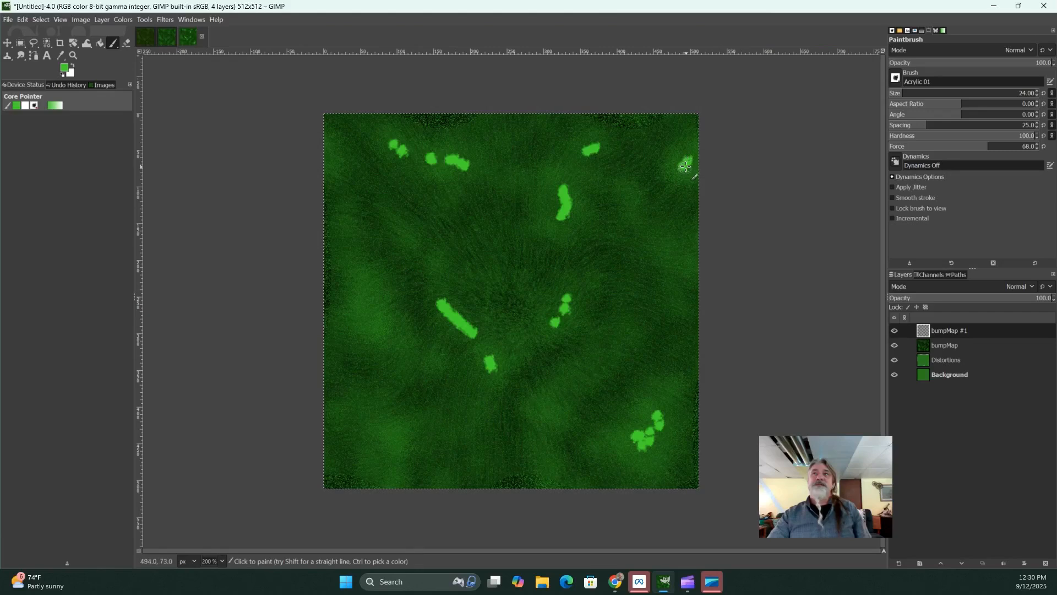
left_click(394, 432)
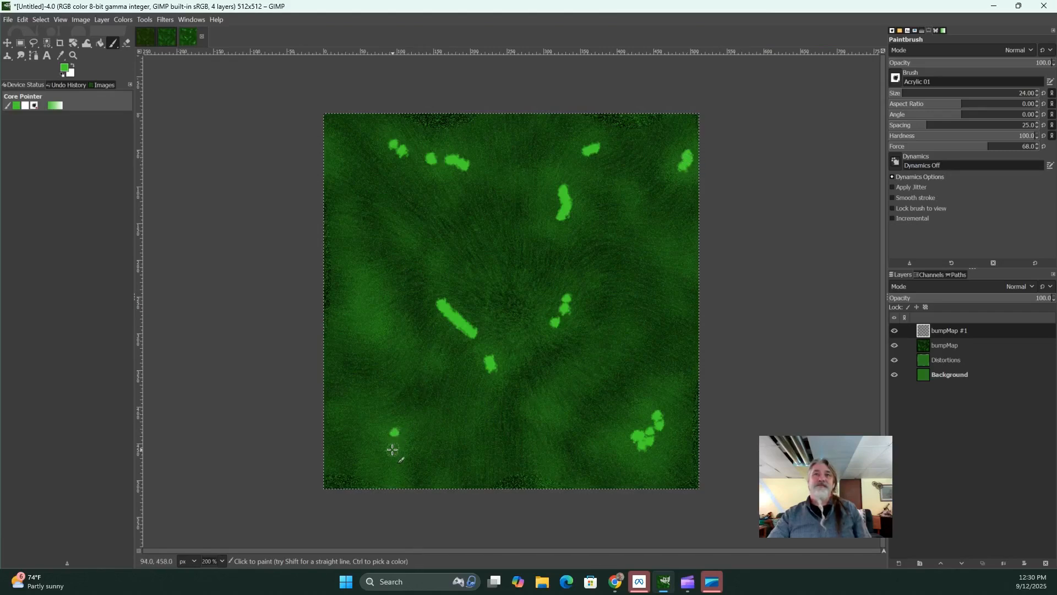
left_click(439, 266)
left_click(557, 406)
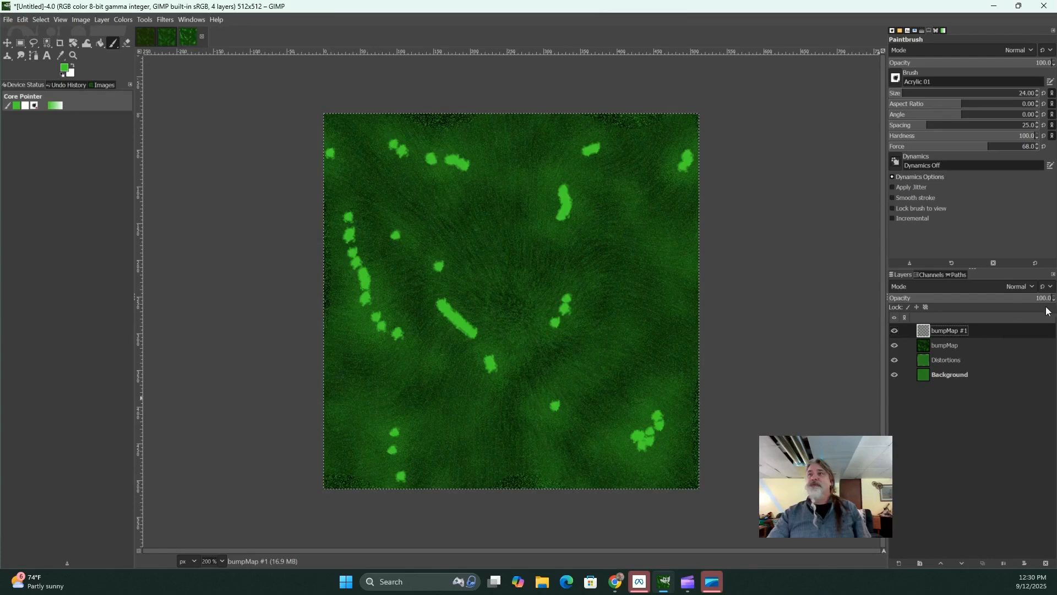
Lower the bumpMap #1 layer's opacity to 13.7 and apply HSV Noise with dulling 2, hue 3.00, saturation 0.394 and value 0.832.
left_click_drag(1048, 301, 910, 299)
left_click(165, 20)
left_click(167, 20)
left_click(169, 22)
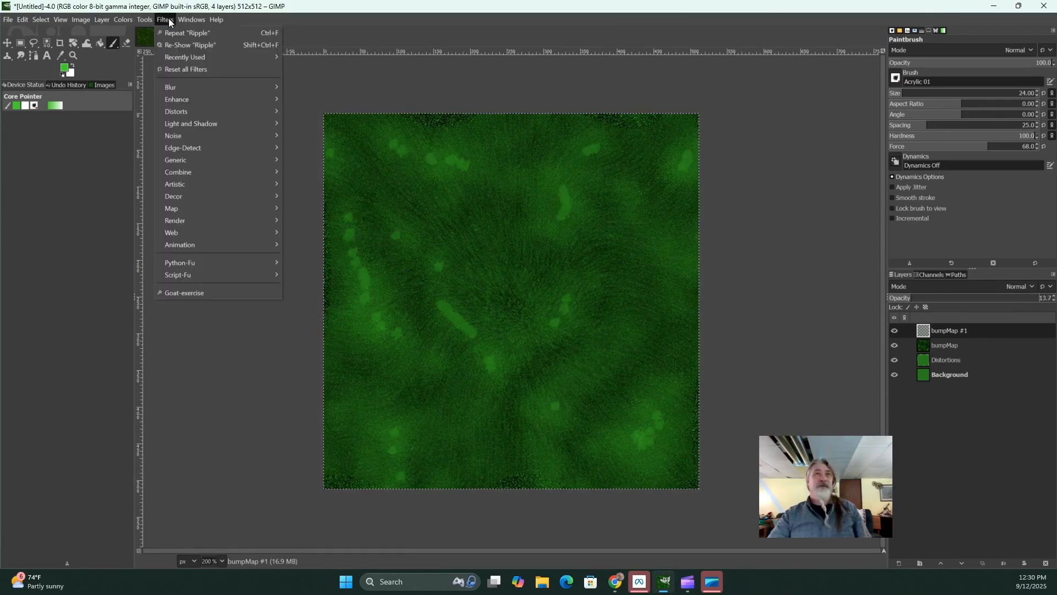
mouse_move(164, 91)
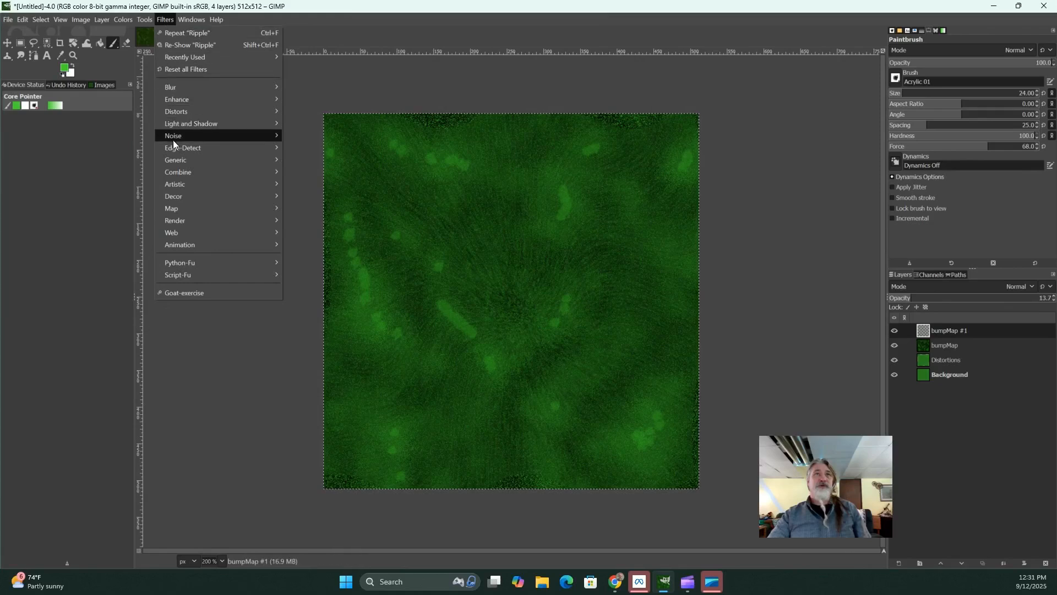
mouse_move(176, 141)
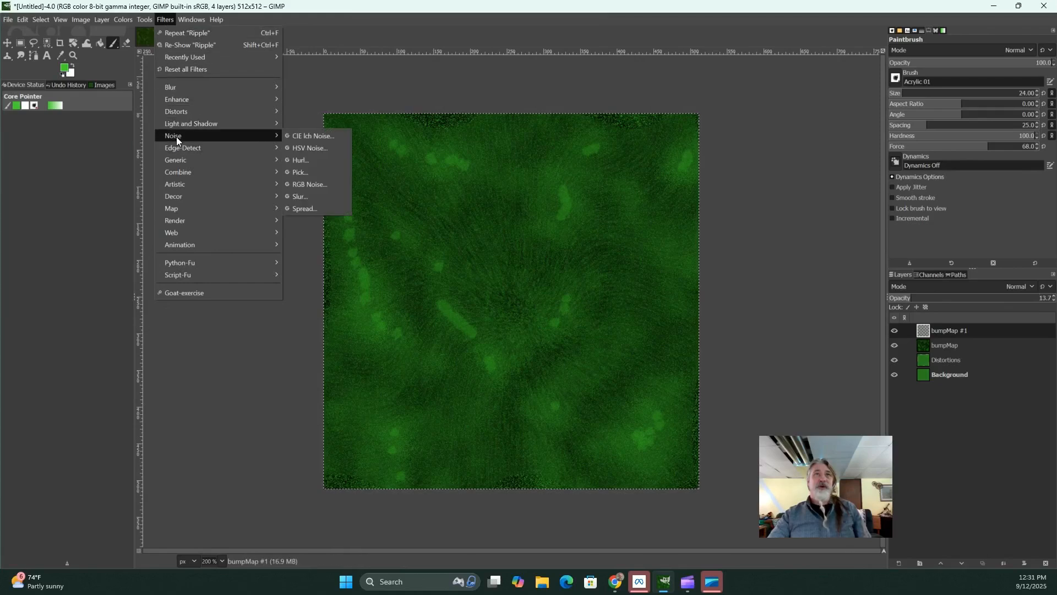
left_click(309, 150)
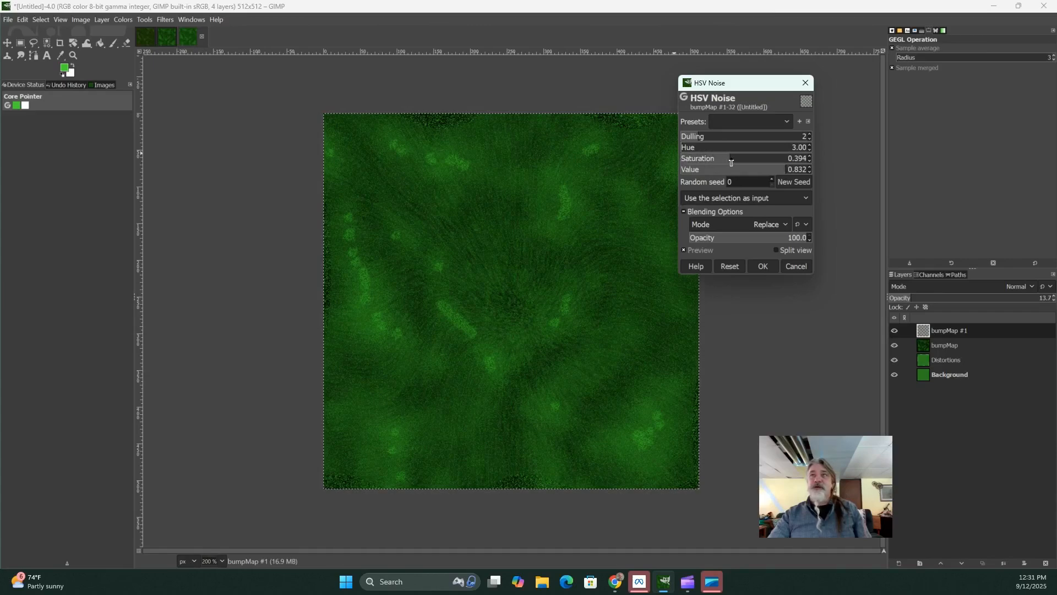
key("Return")
Fine-tune the opacity of the bumpMap #1 highlight layer to 11.9.
left_click(899, 301)
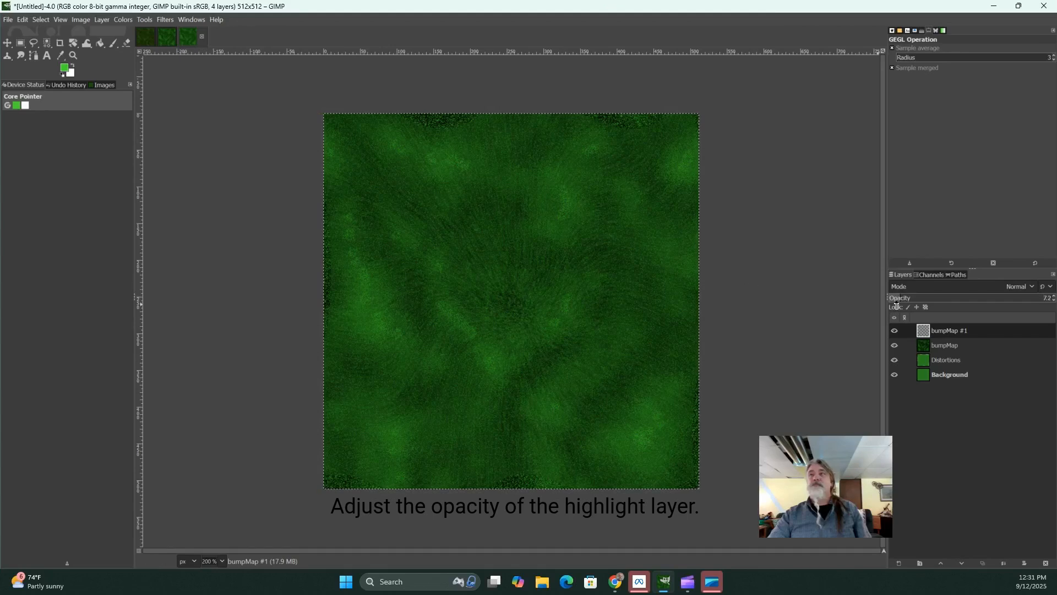
left_click(903, 299)
left_click(908, 299)
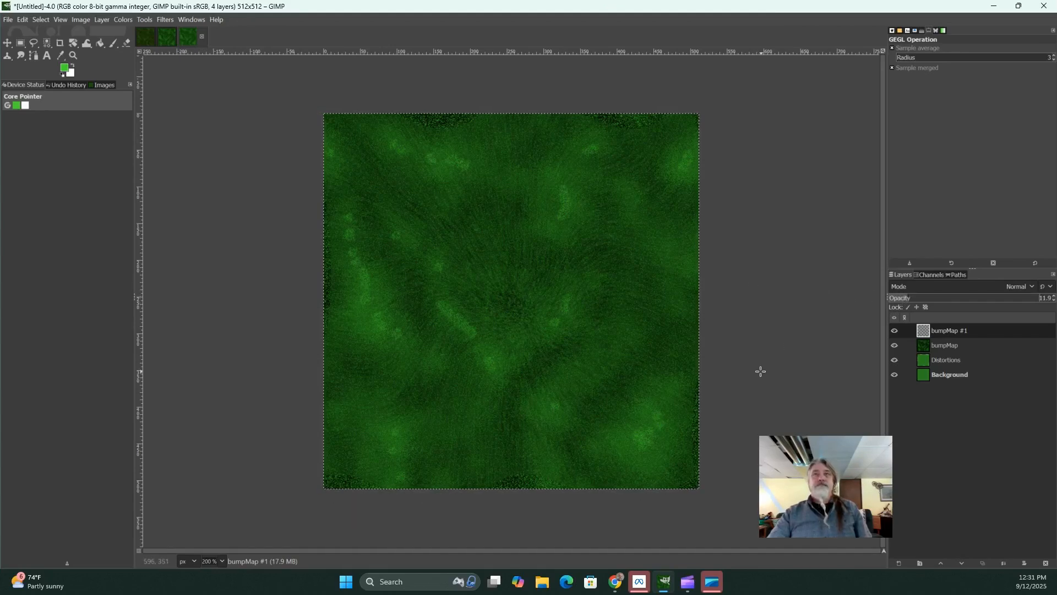
Erase part of the diagonal highlight stroke near the texture's center with the Eraser, using the Acrylic 01 brush at size 24.
key("shift+e")
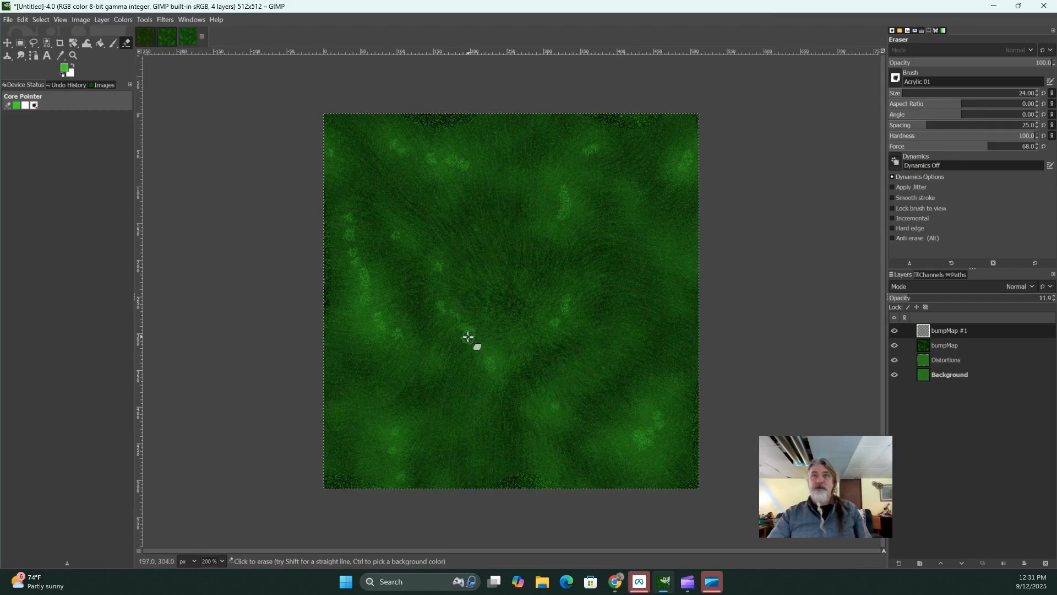